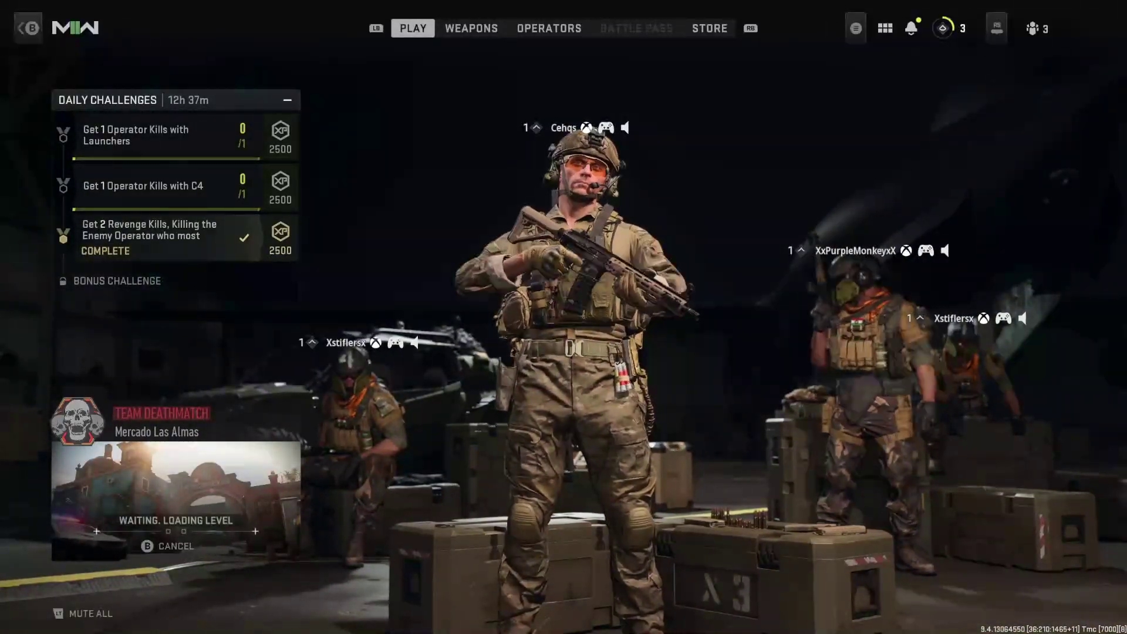
pyautogui.press('Escape')
pyautogui.press('Escape')
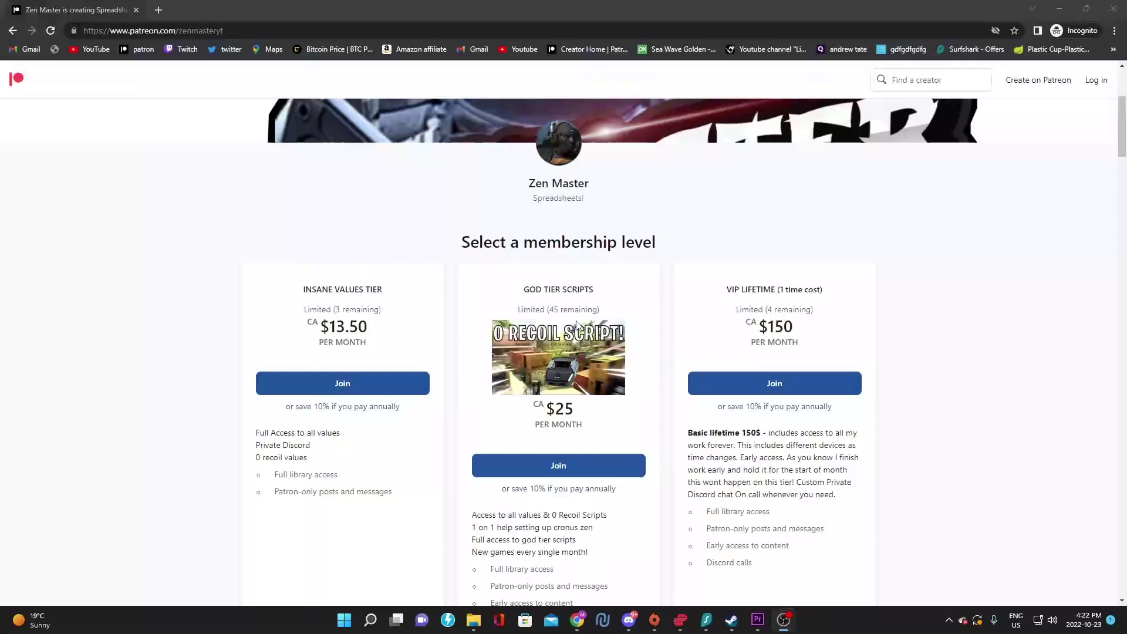
# Step: Examine the prices and benefits of the three membership tiers on the Patreon creator page in the browser
pyautogui.scroll(-2, 646, 281)
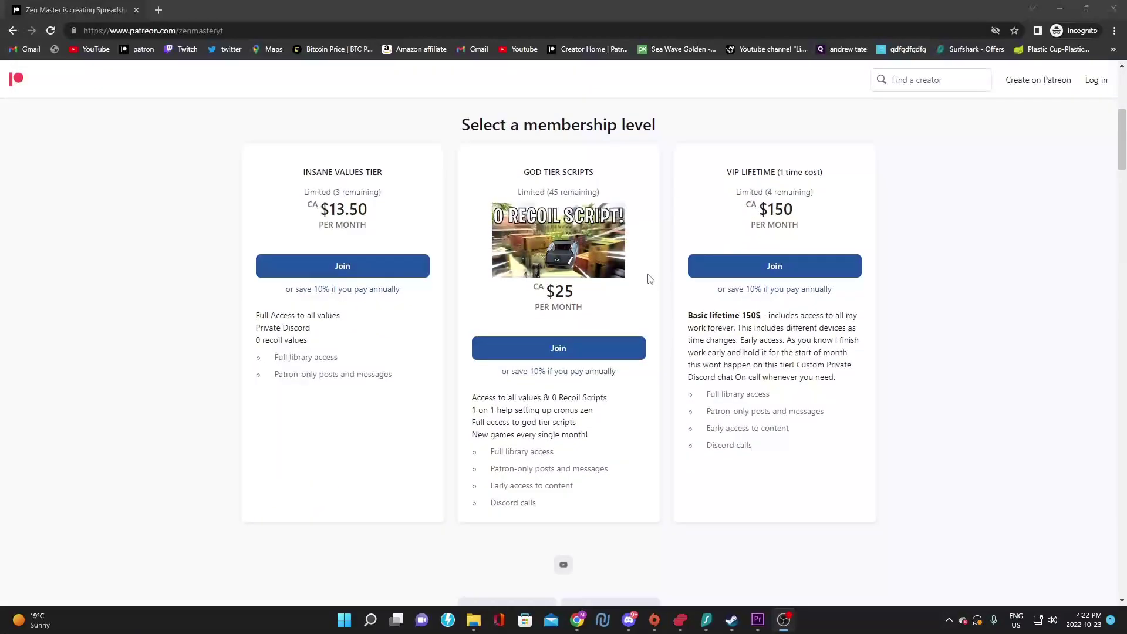
pyautogui.scroll(2, 650, 278)
pyautogui.scroll(-1, 653, 276)
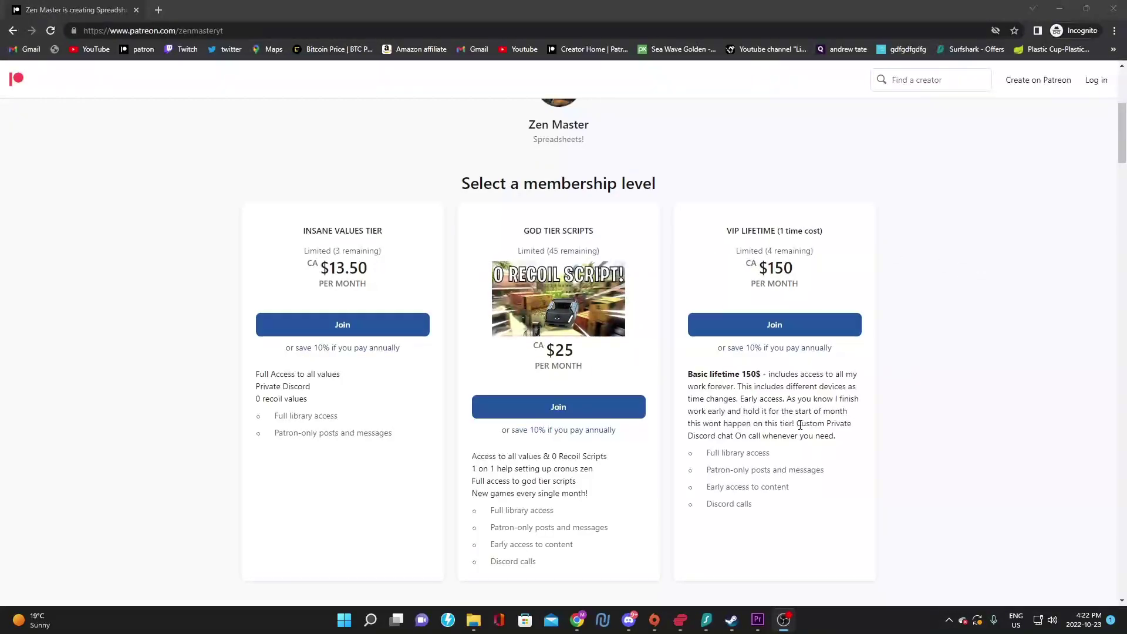
pyautogui.scroll(2, 978, 393)
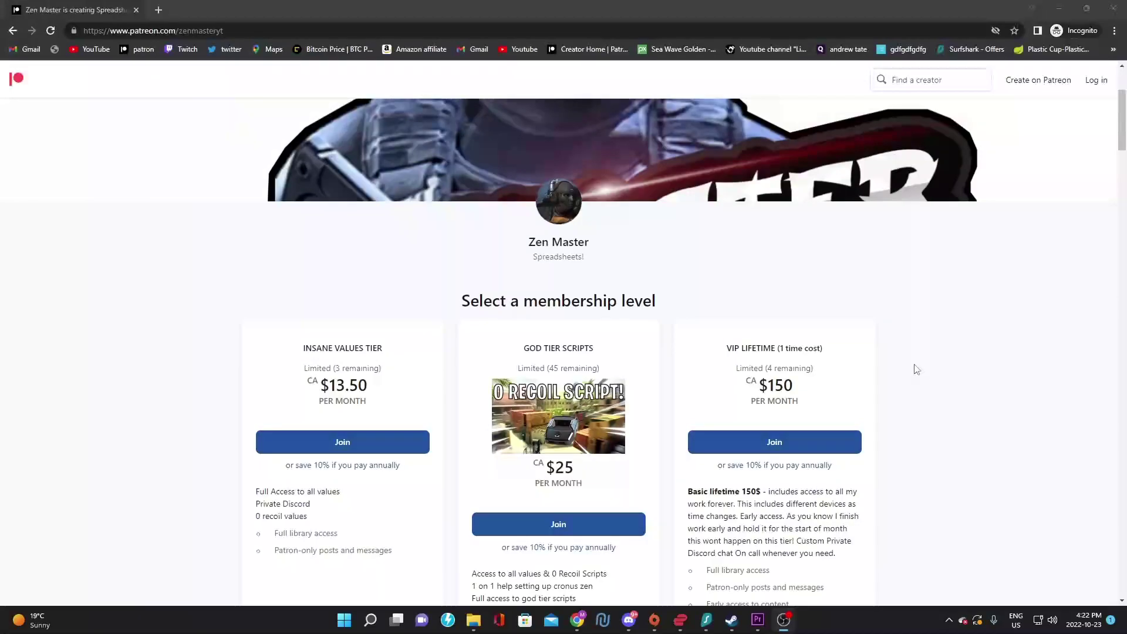
pyautogui.scroll(-1, 913, 367)
pyautogui.scroll(-3, 911, 364)
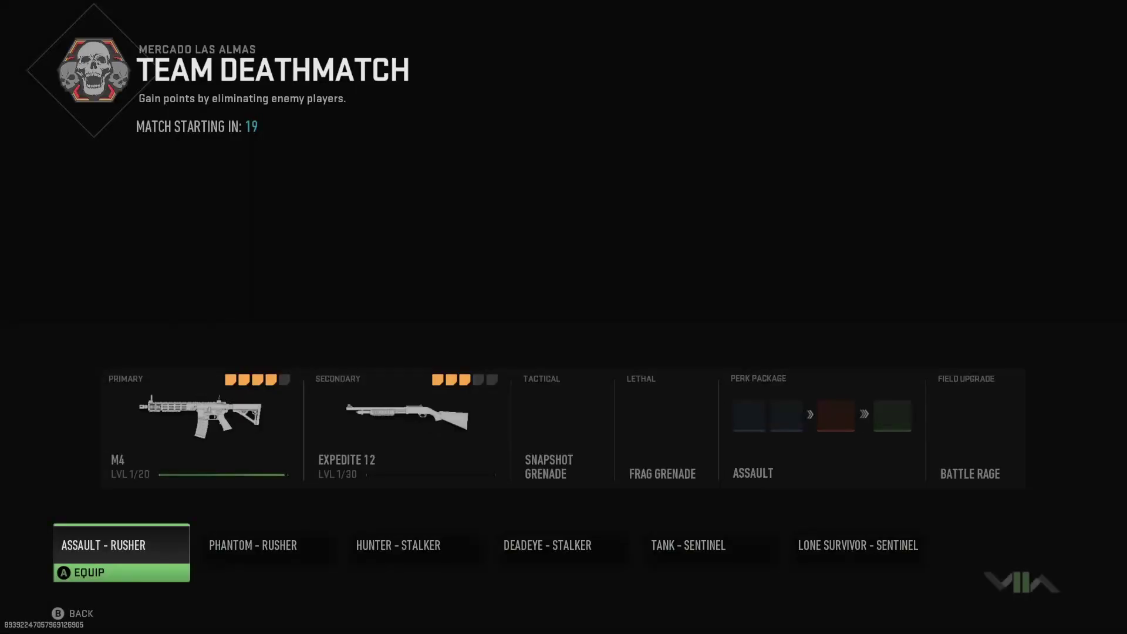
# Step: Equip the Phantom - Rusher loadout for the Team Deathmatch match
pyautogui.press('Right')
pyautogui.press('Right')
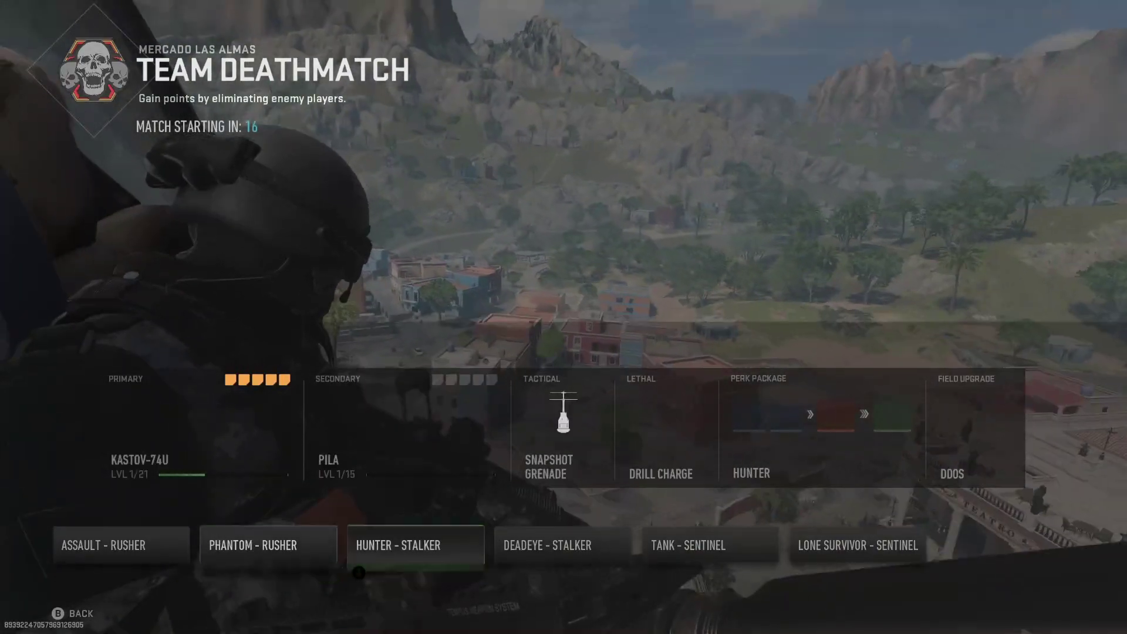
pyautogui.press('Left')
pyautogui.press('Return')
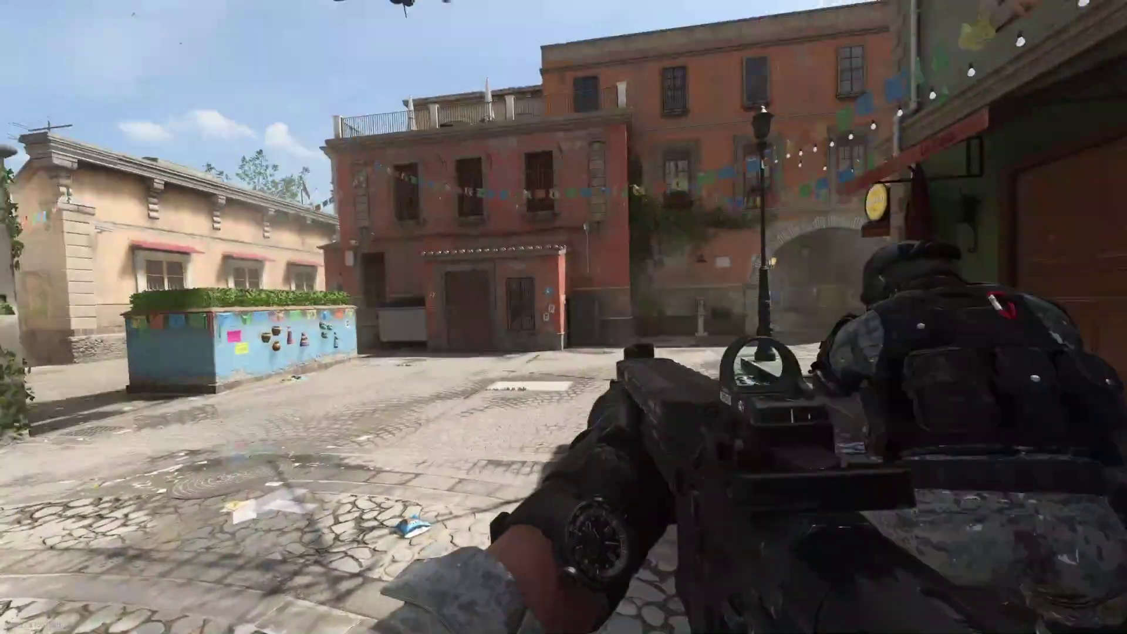
# Step: Pause the match and open the audio settings at the master volume option
pyautogui.press('Escape')
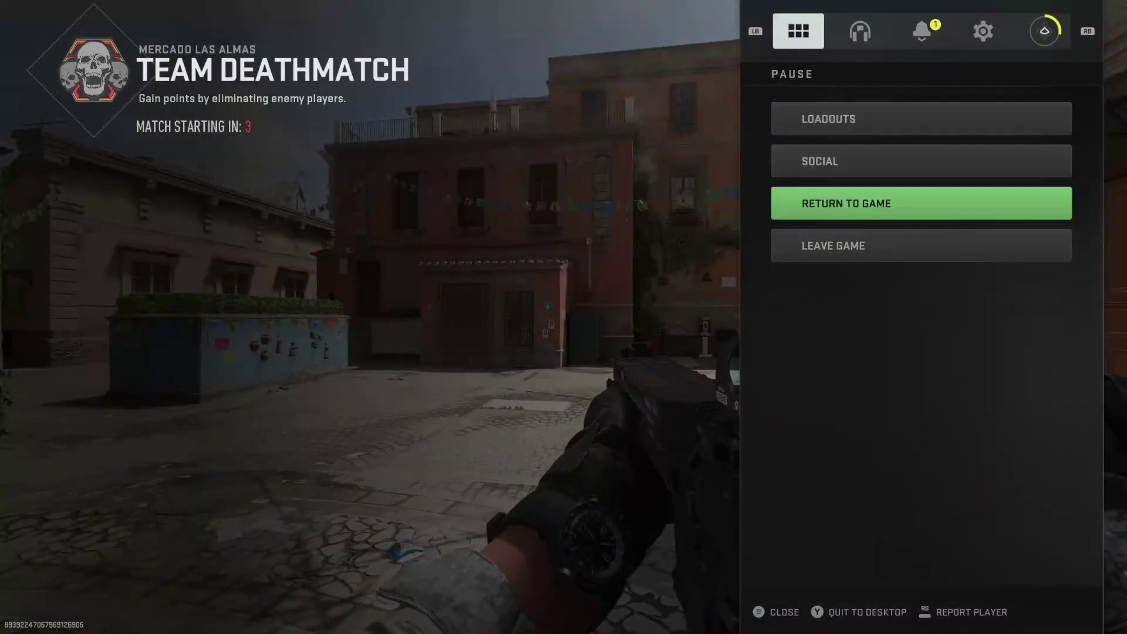
pyautogui.press('Right')
pyautogui.press('Right')
pyautogui.press('Down')
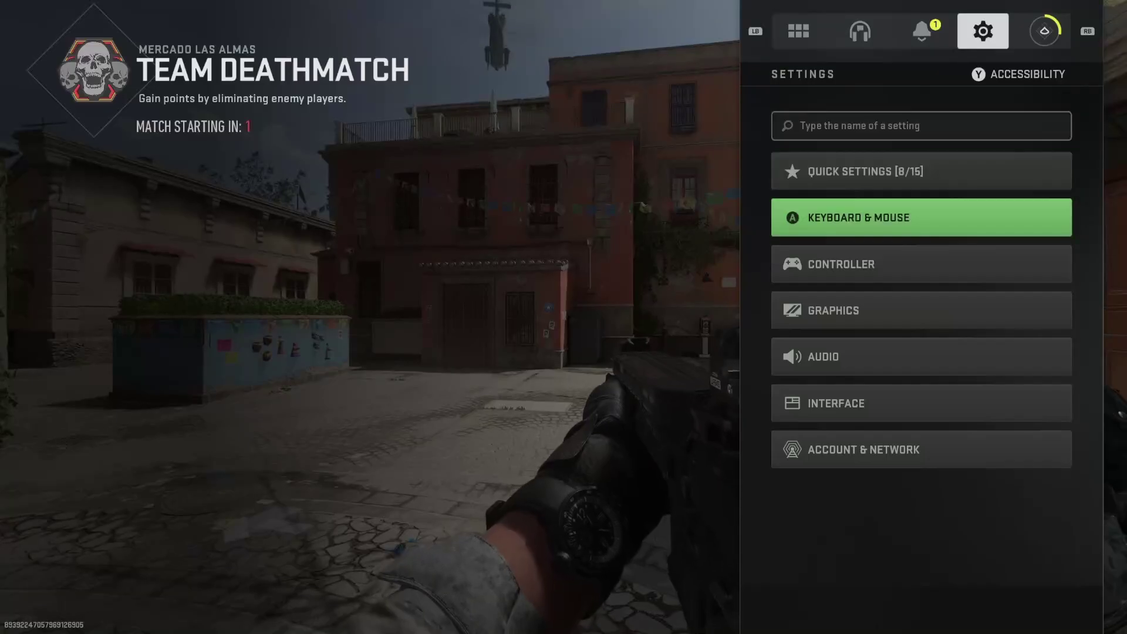
pyautogui.press('Down')
pyautogui.press('Down')
pyautogui.press('Down')
pyautogui.press('Return')
pyautogui.press('Down')
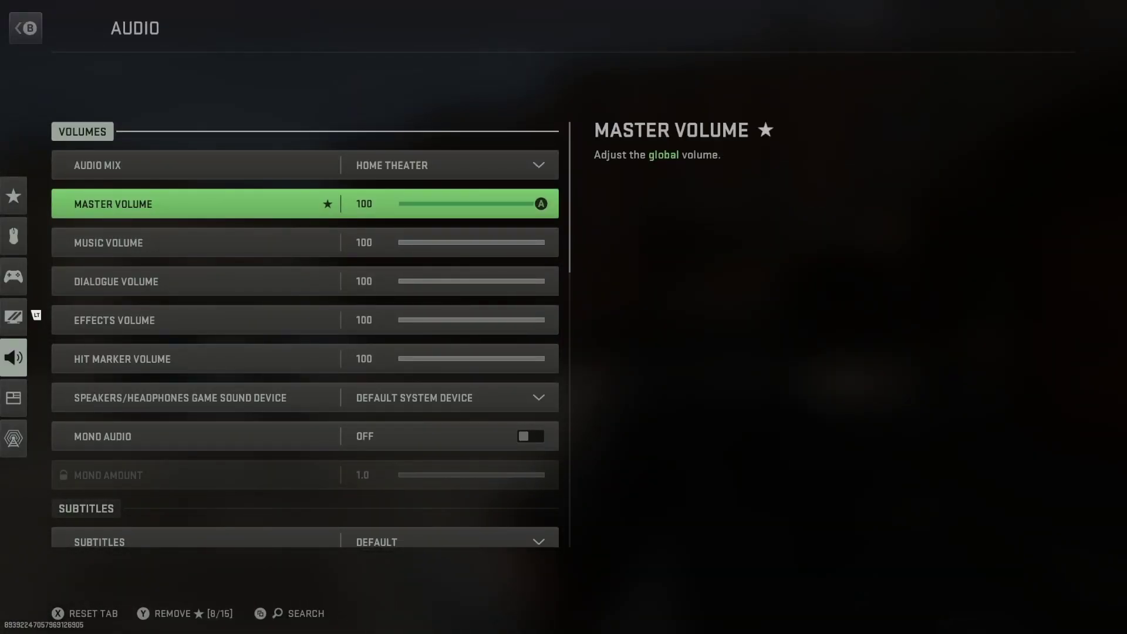
# Step: Lower the master volume to below 66
pyautogui.press('Left')
pyautogui.press('Left')
pyautogui.press('Left')
pyautogui.press('Left')
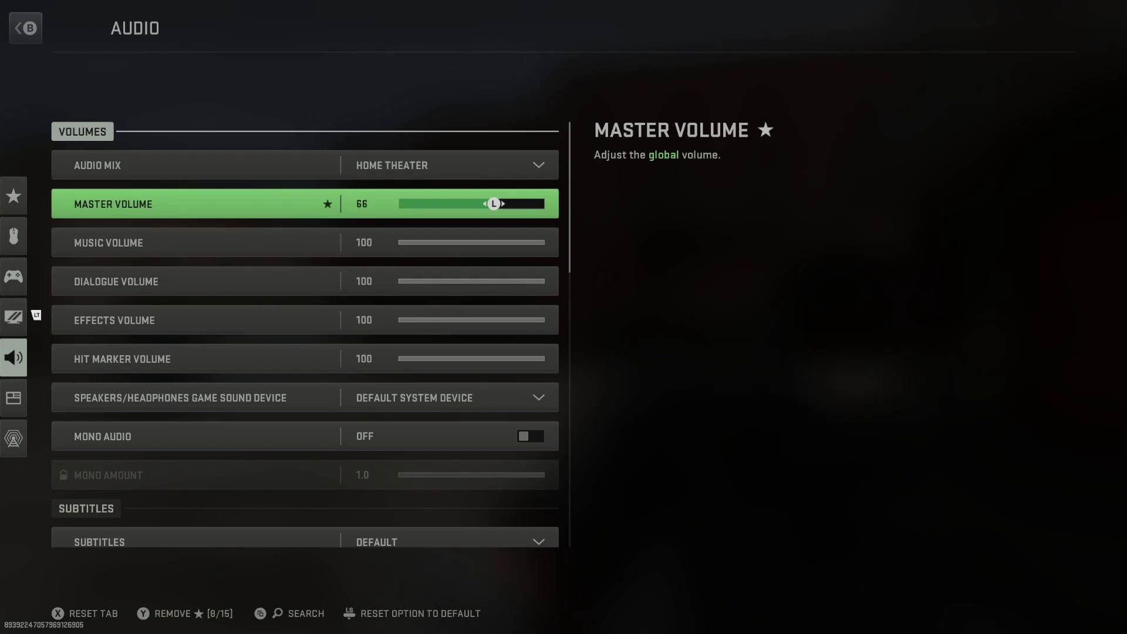
pyautogui.press('Left')
pyautogui.press('Left')
pyautogui.press('Left')
pyautogui.press('Left')
pyautogui.press('Left')
pyautogui.press('Left')
pyautogui.press('Left')
pyautogui.press('Left')
pyautogui.press('Left')
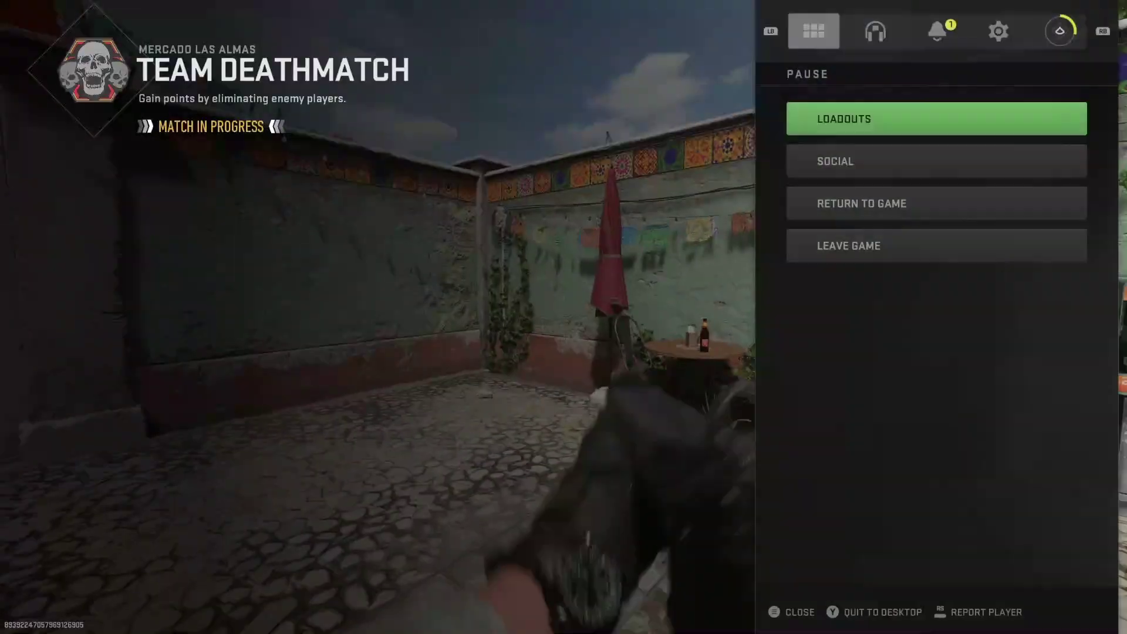
# Step: Open the controller settings from the match's pause menu
pyautogui.press('e')
pyautogui.press('e')
pyautogui.press('e')
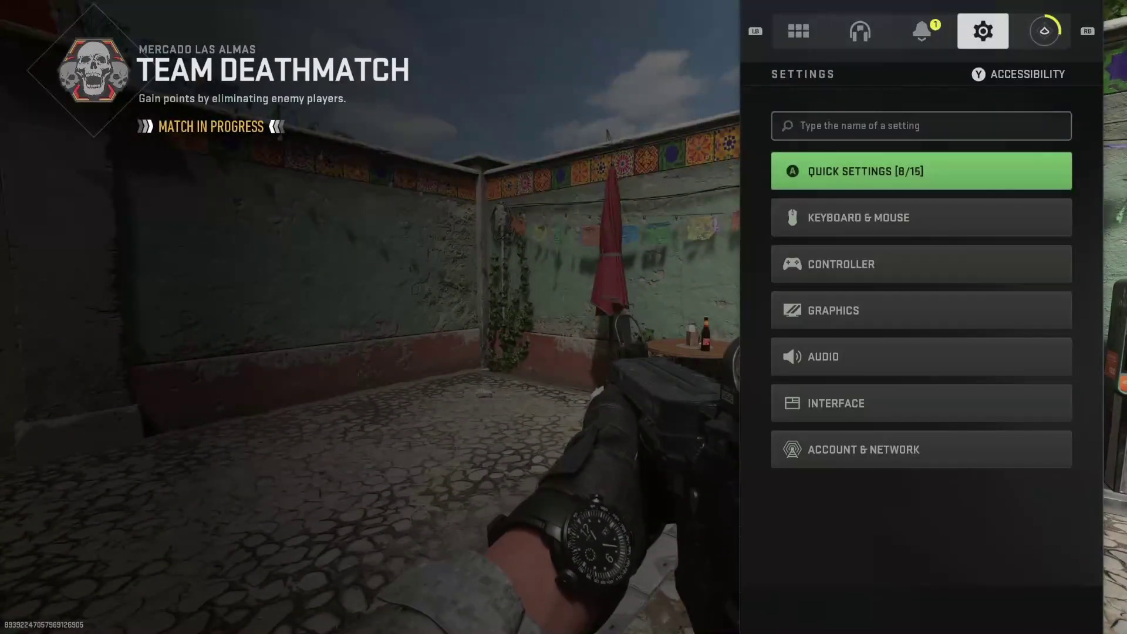
pyautogui.press('Down')
pyautogui.press('Down')
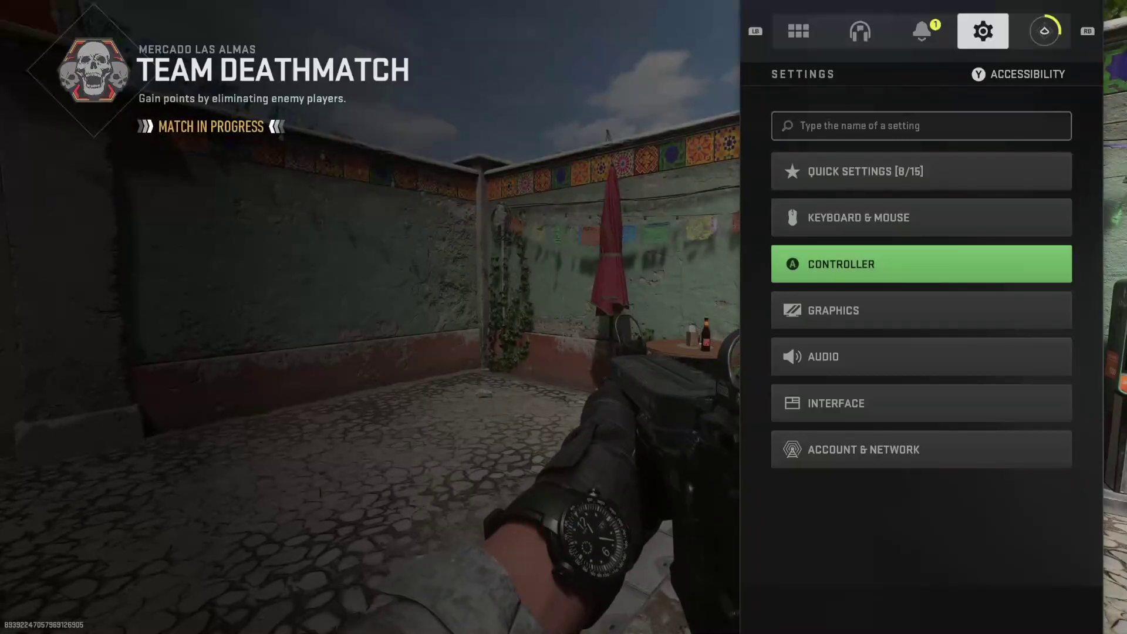
pyautogui.press('Return')
# Step: Examine the controller input options, including the bumper and trigger flip, stick layout preset and button layout
pyautogui.press('Down')
pyautogui.press('Down')
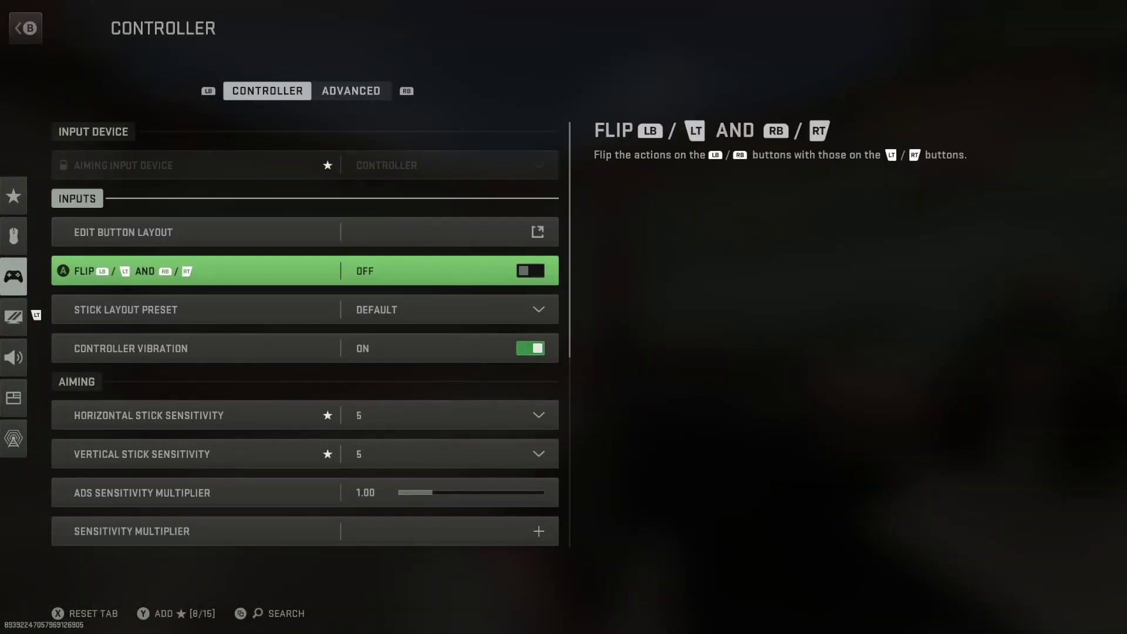
pyautogui.press('Down')
pyautogui.press('Down')
pyautogui.press('Up')
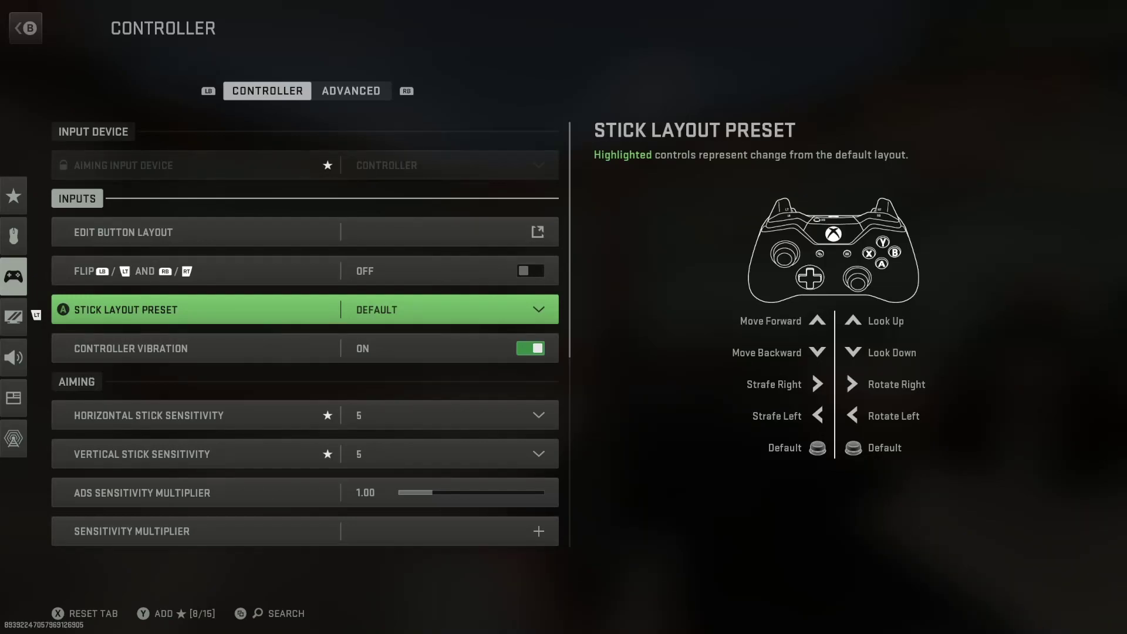
pyautogui.press('Down')
pyautogui.press('Up')
pyautogui.press('Up')
pyautogui.press('Up')
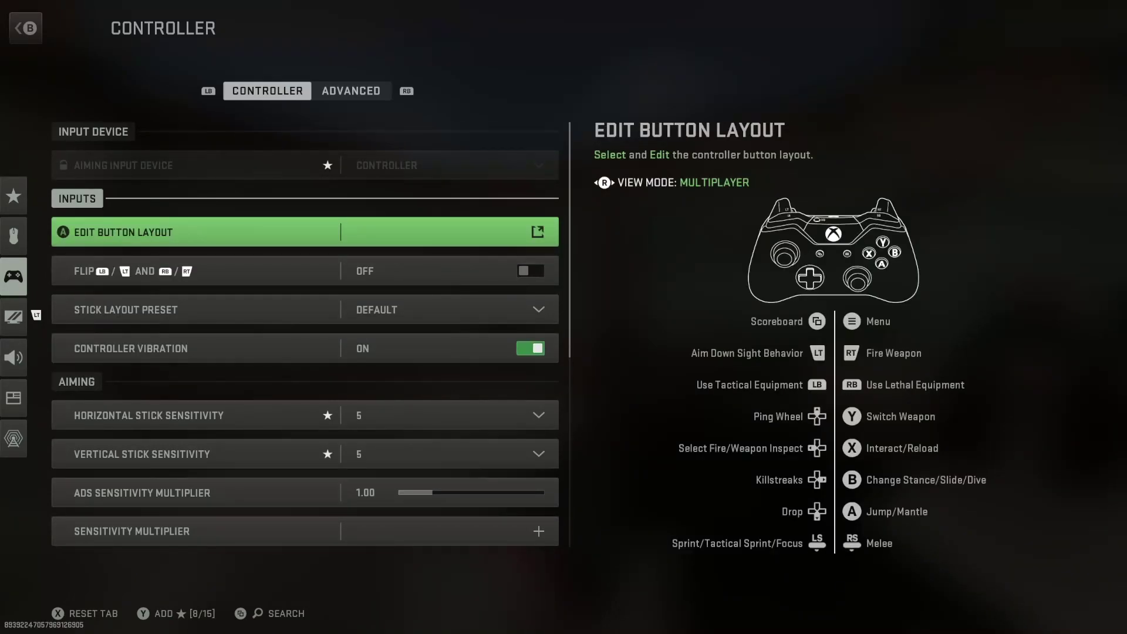
# Step: Open the button layout editor, compare the Custom and Default presets, and return to the controller settings
pyautogui.press('Return')
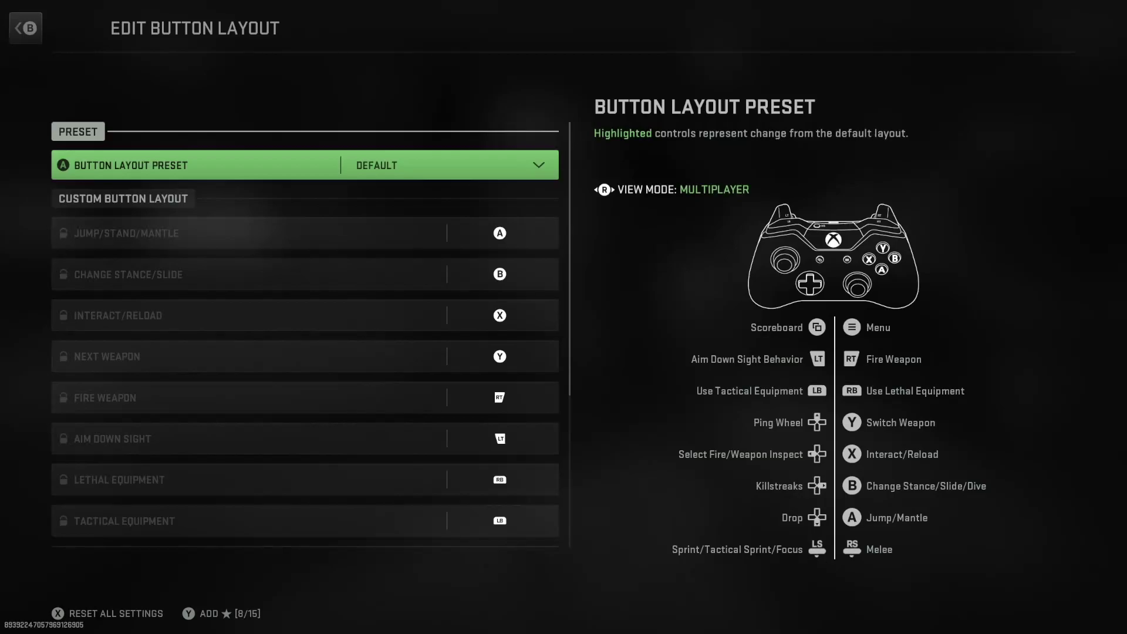
pyautogui.press('Return')
pyautogui.press('Down')
pyautogui.press('Up')
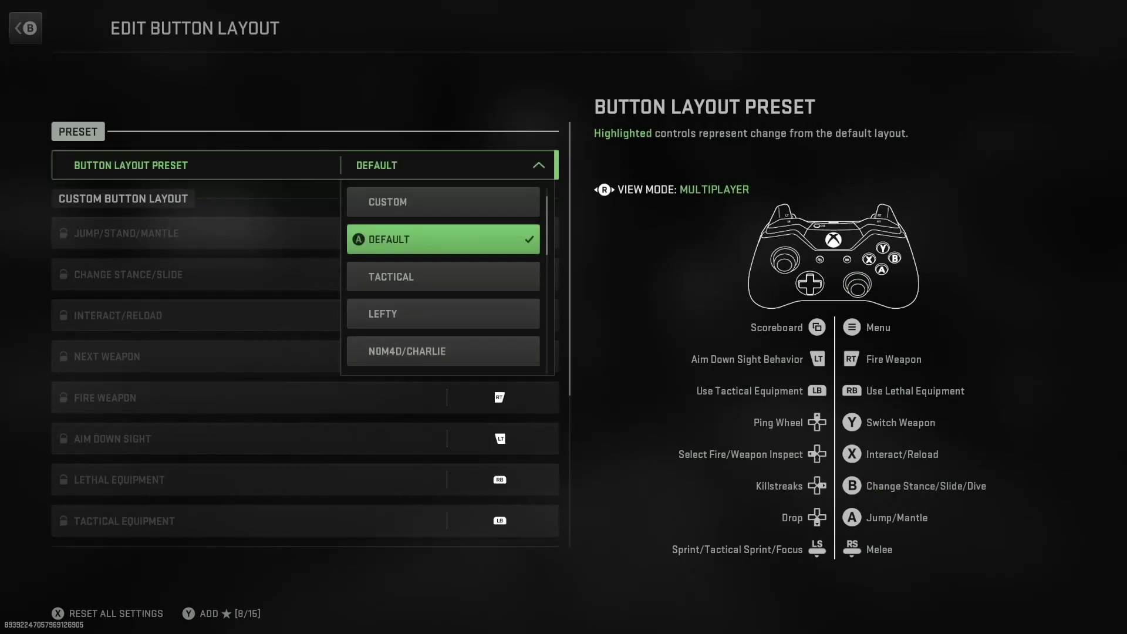
pyautogui.press('Up')
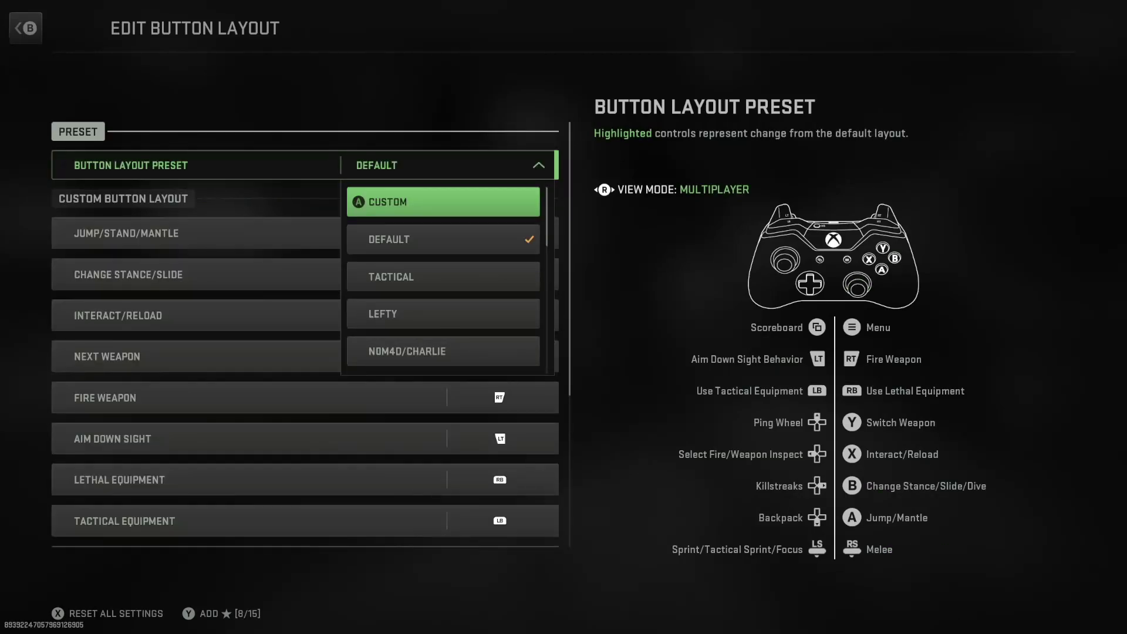
pyautogui.press('Down')
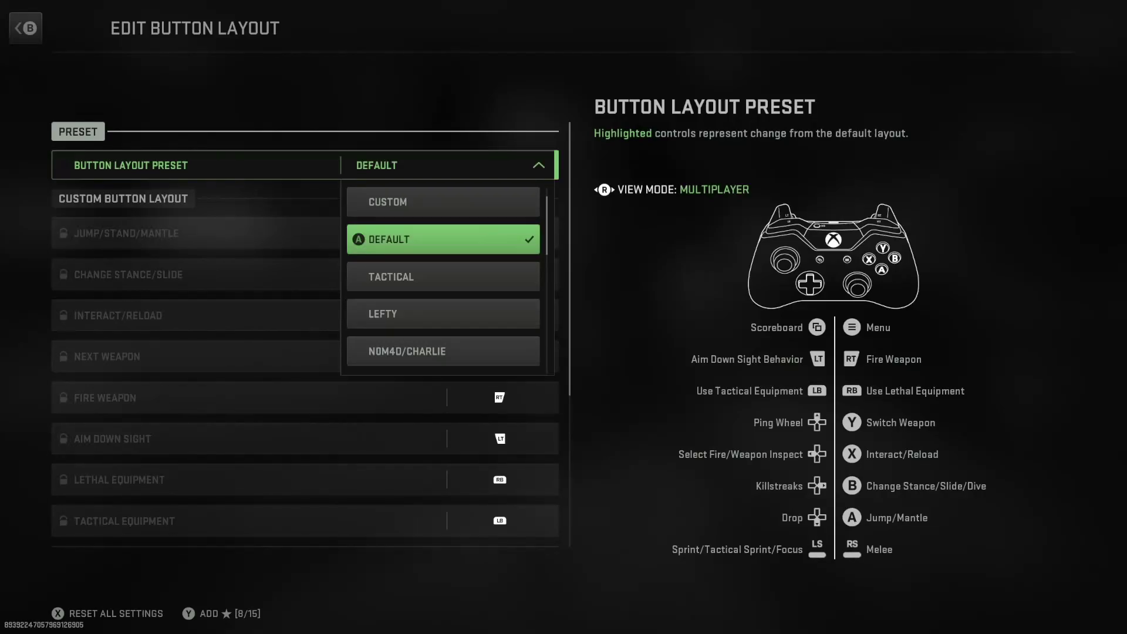
pyautogui.press('Escape')
pyautogui.press('Escape')
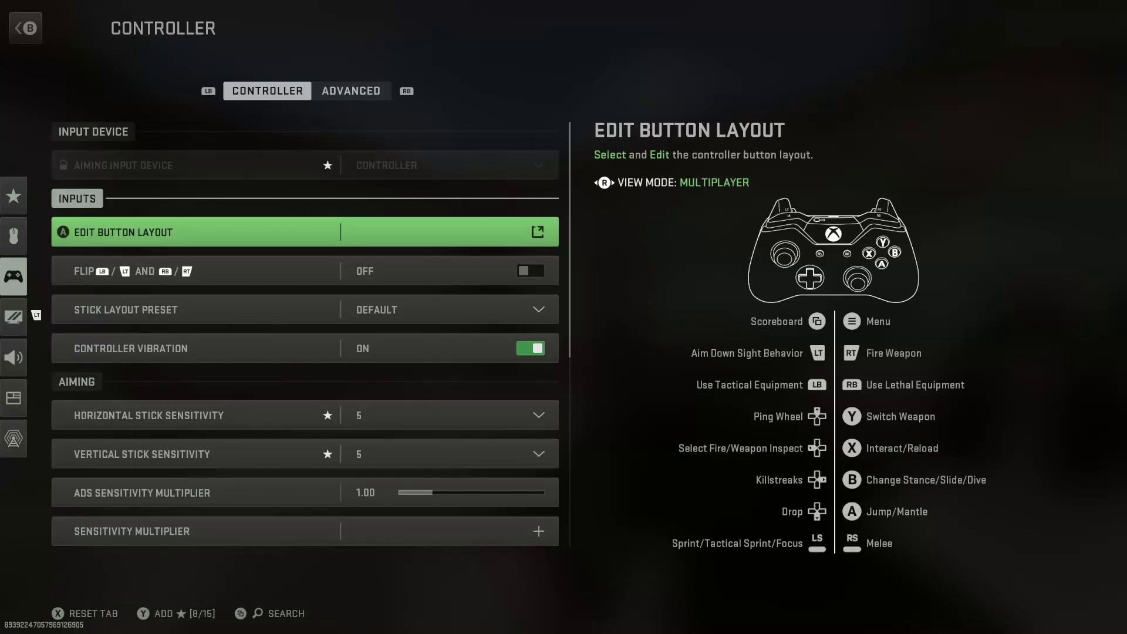
# Step: Check the controller vibration option and the available horizontal stick sensitivity levels
pyautogui.press('Down')
pyautogui.press('Down')
pyautogui.press('Down')
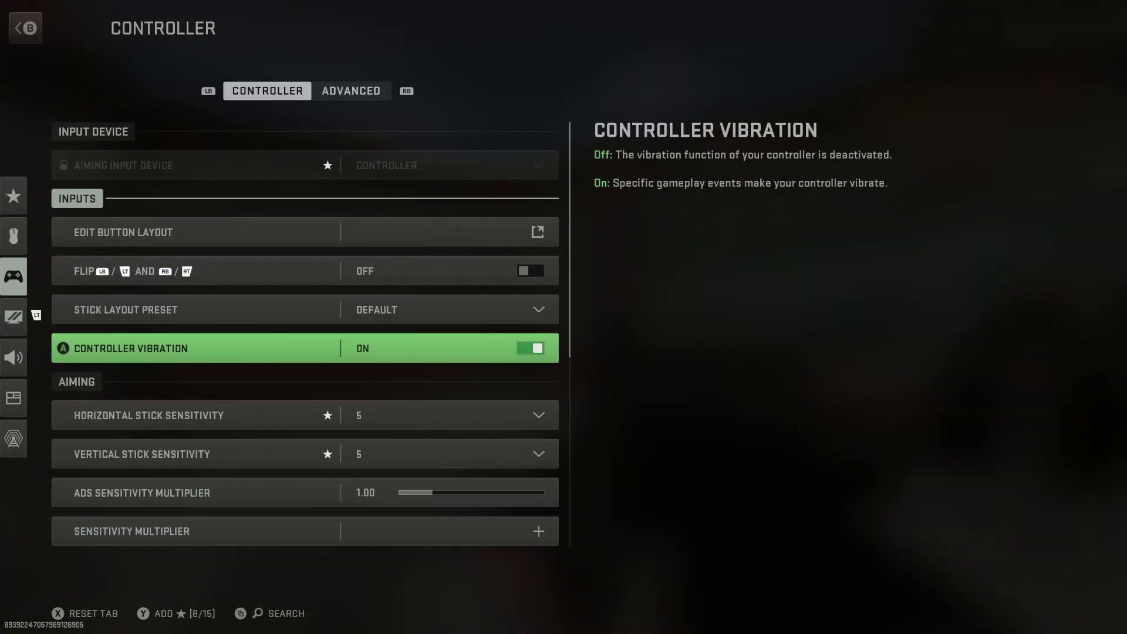
pyautogui.press('Down')
pyautogui.press('Down')
pyautogui.press('Up')
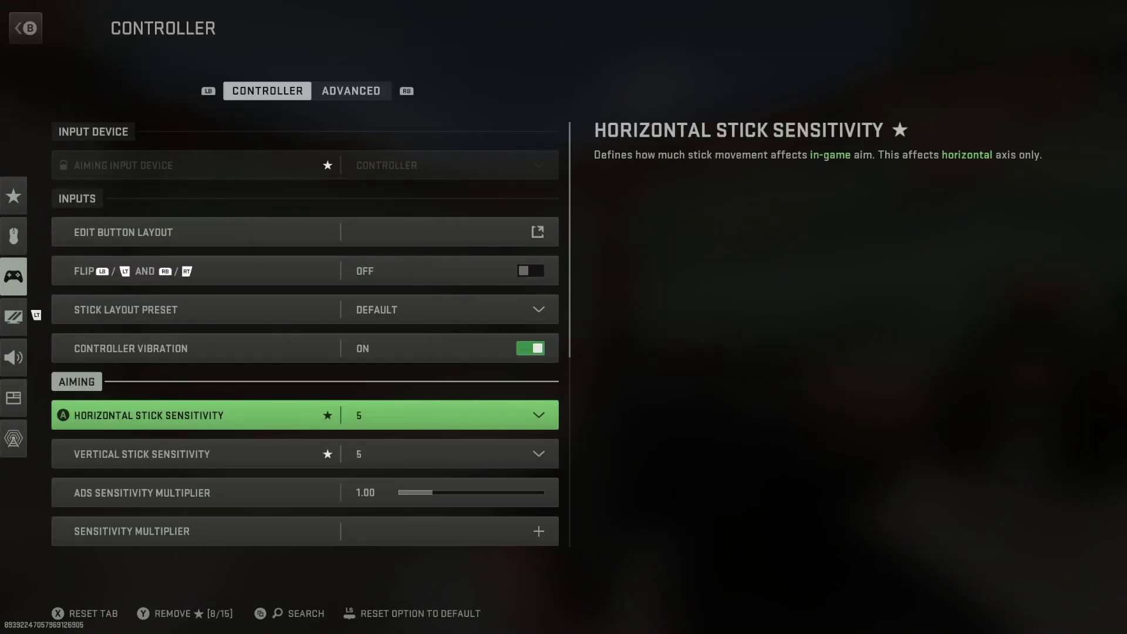
pyautogui.press('Down')
pyautogui.press('Up')
pyautogui.press('Down')
pyautogui.press('Up')
pyautogui.press('Return')
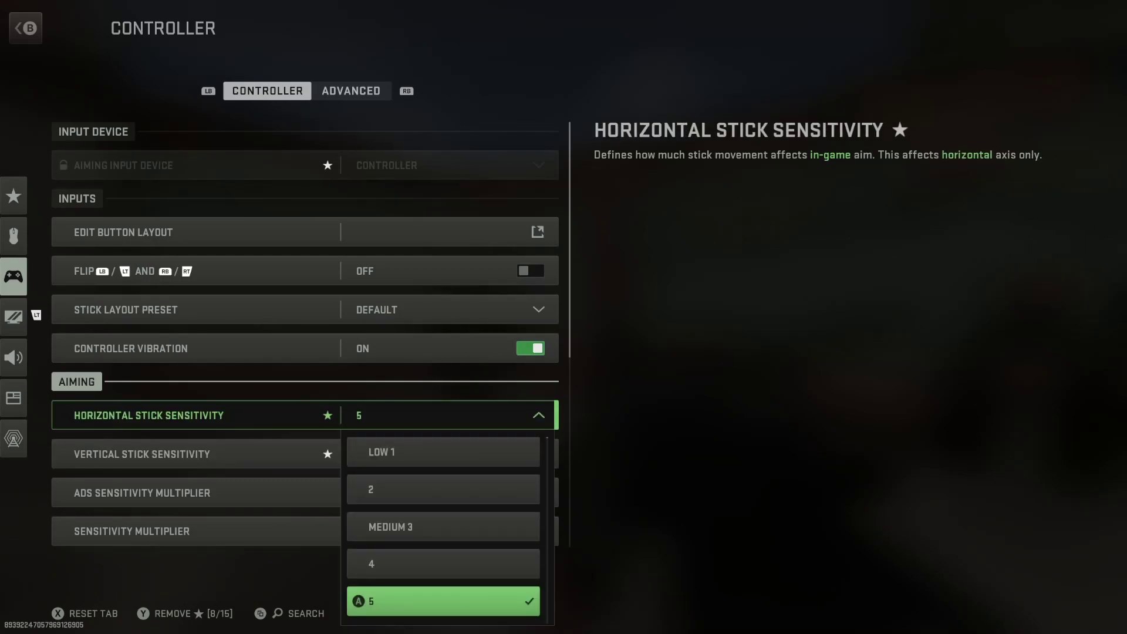
pyautogui.press('Down')
pyautogui.press('Escape')
# Step: Examine the vertical stick sensitivity, ADS sensitivity multiplier and sensitivity multiplier options
pyautogui.press('Down')
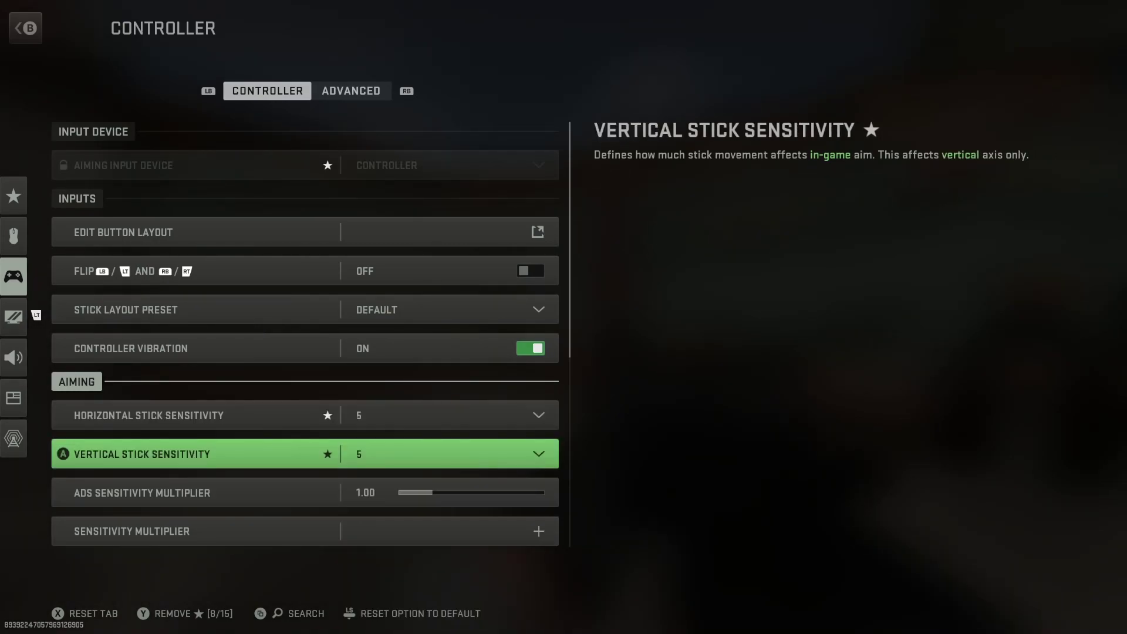
pyautogui.press('Down')
pyautogui.press('Up')
pyautogui.press('Up')
pyautogui.press('Down')
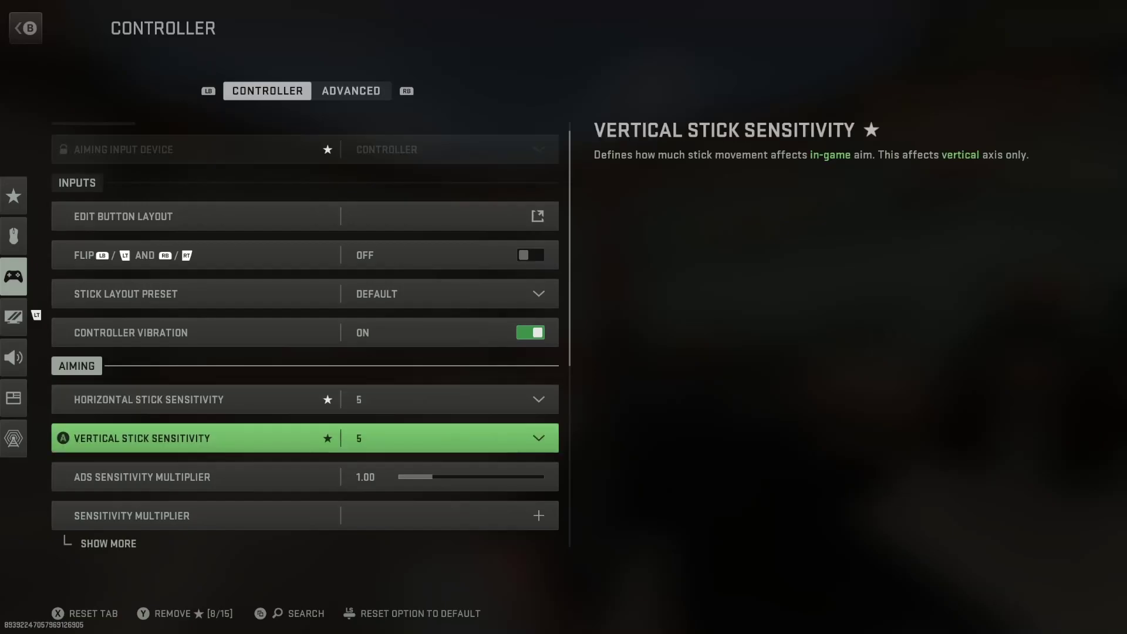
pyautogui.press('Down')
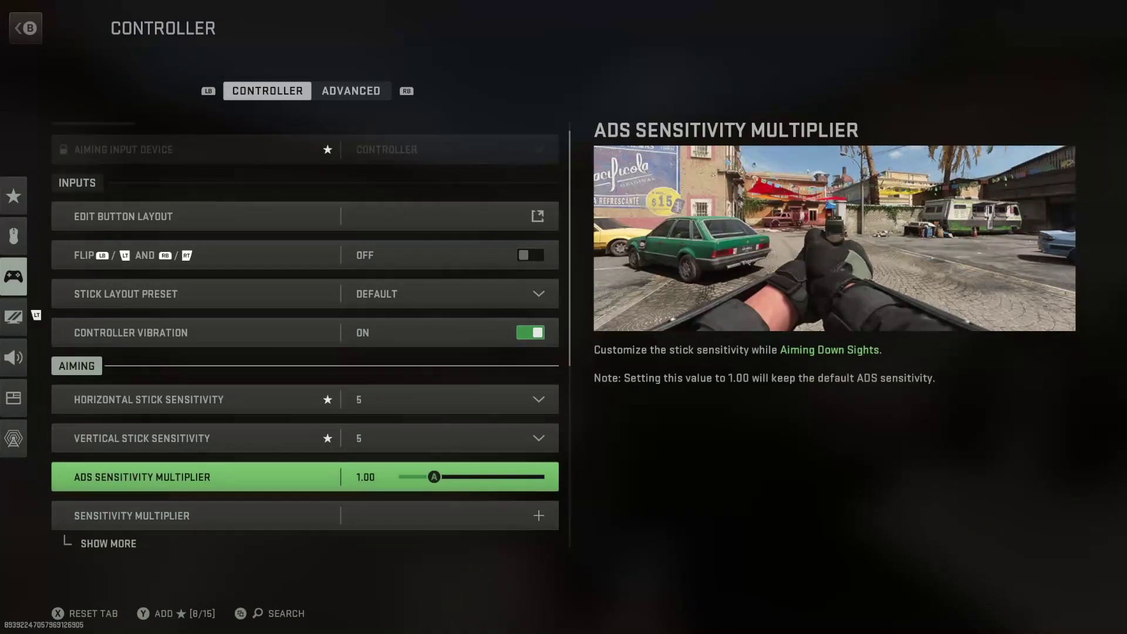
pyautogui.press('Down')
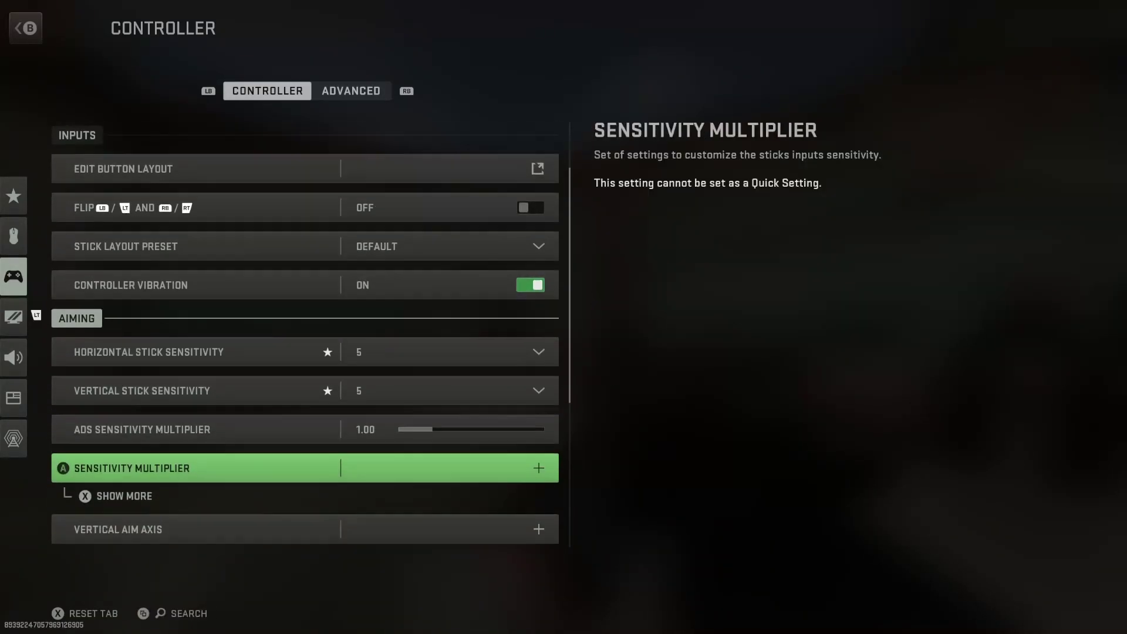
pyautogui.press('Up')
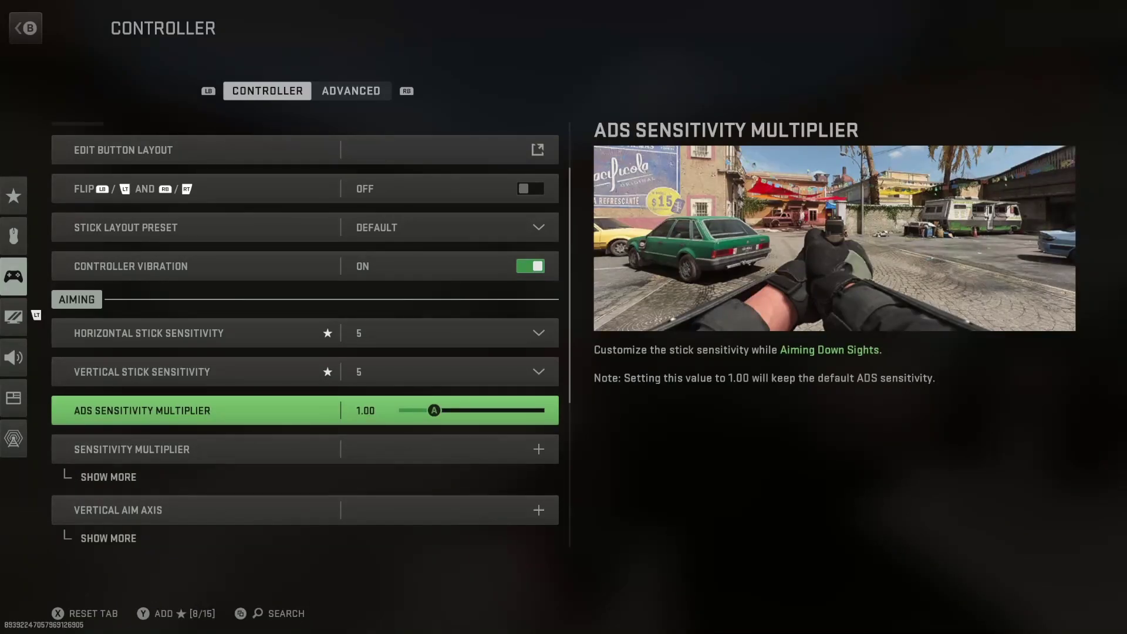
pyautogui.press('Down')
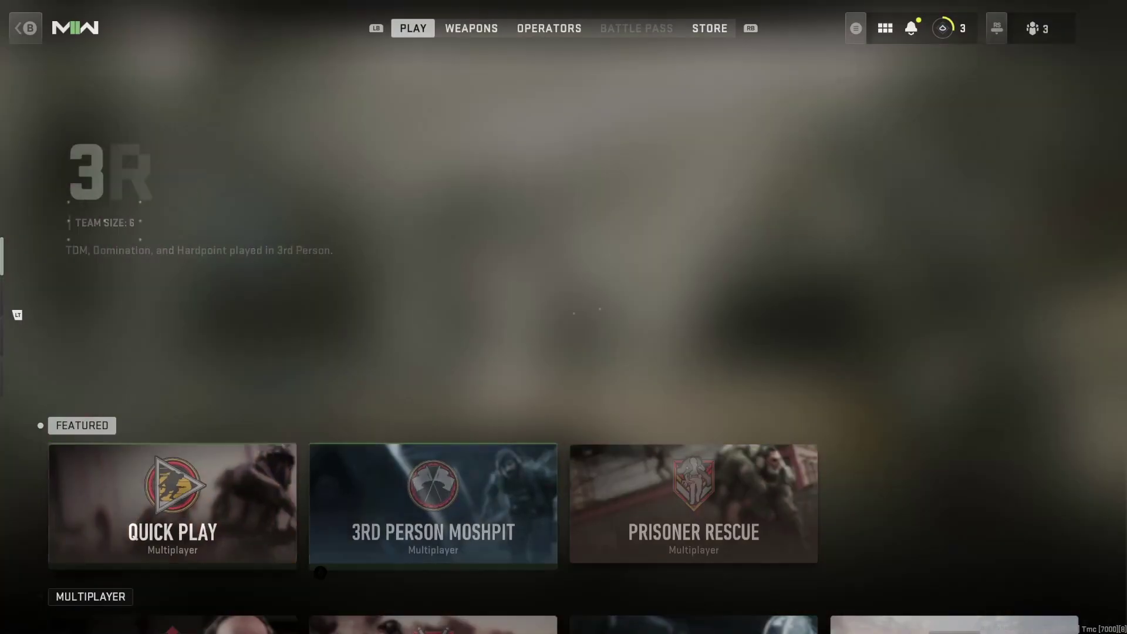
# Step: Return to the Call of Duty HQ screen and open the controller settings from there
pyautogui.press('Escape')
pyautogui.press('Escape')
pyautogui.press('e')
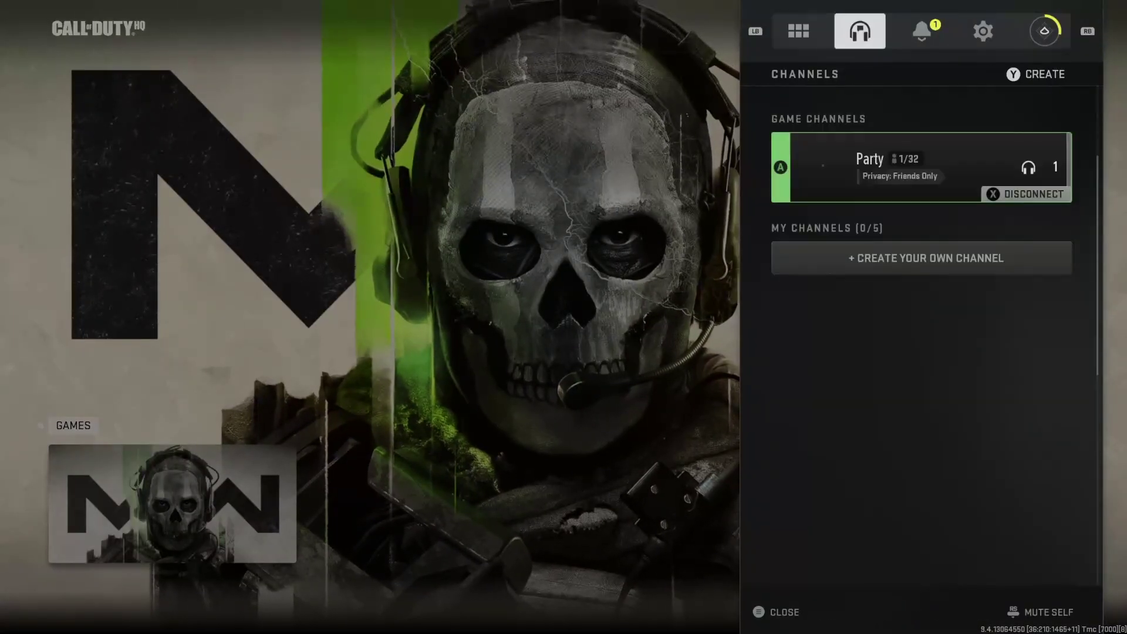
pyautogui.press('e')
pyautogui.press('e')
pyautogui.press('Down')
pyautogui.press('Down')
pyautogui.press('Return')
# Step: Expand the Sensitivity Multiplier group in the aiming section
pyautogui.press('Down')
pyautogui.press('Down')
pyautogui.press('Down')
pyautogui.press('Down')
pyautogui.press('Down')
pyautogui.press('Down')
pyautogui.press('Down')
pyautogui.press('Down')
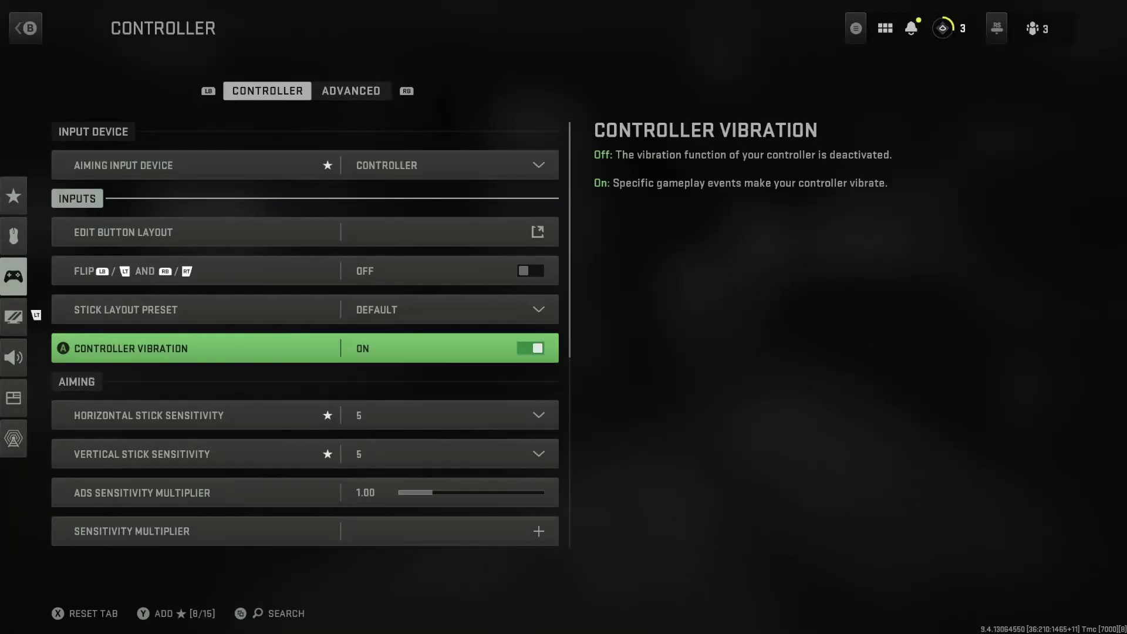
pyautogui.press('Return')
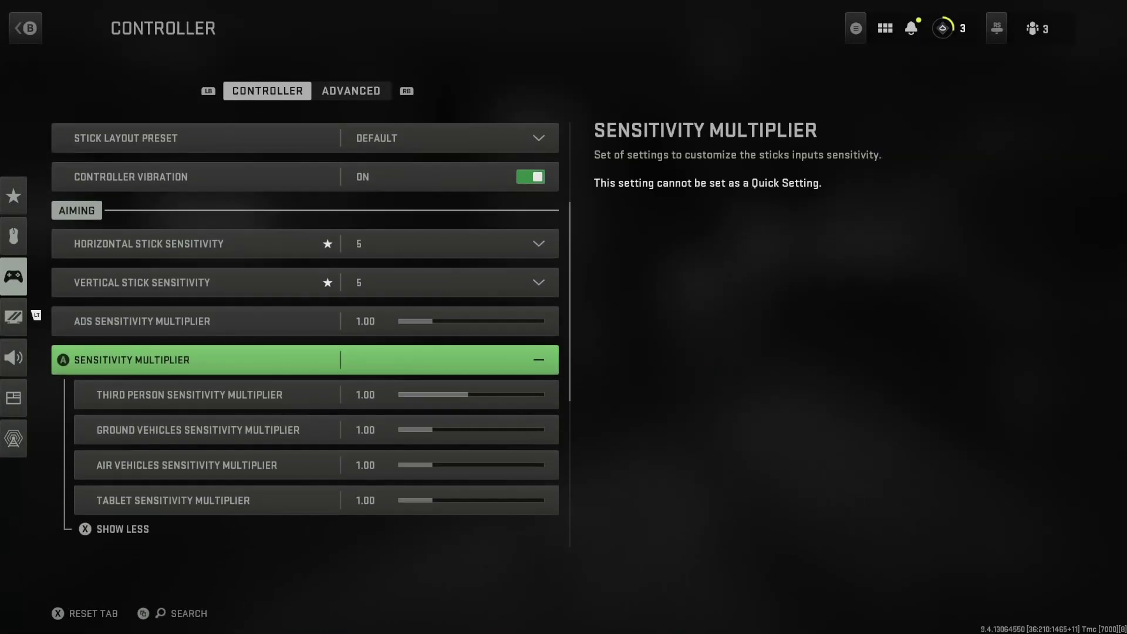
# Step: Examine the ADS sensitivity multiplier alongside the third person, vehicle and tablet multipliers
pyautogui.press('Up')
pyautogui.press('Down')
pyautogui.press('Down')
pyautogui.press('Up')
pyautogui.press('Up')
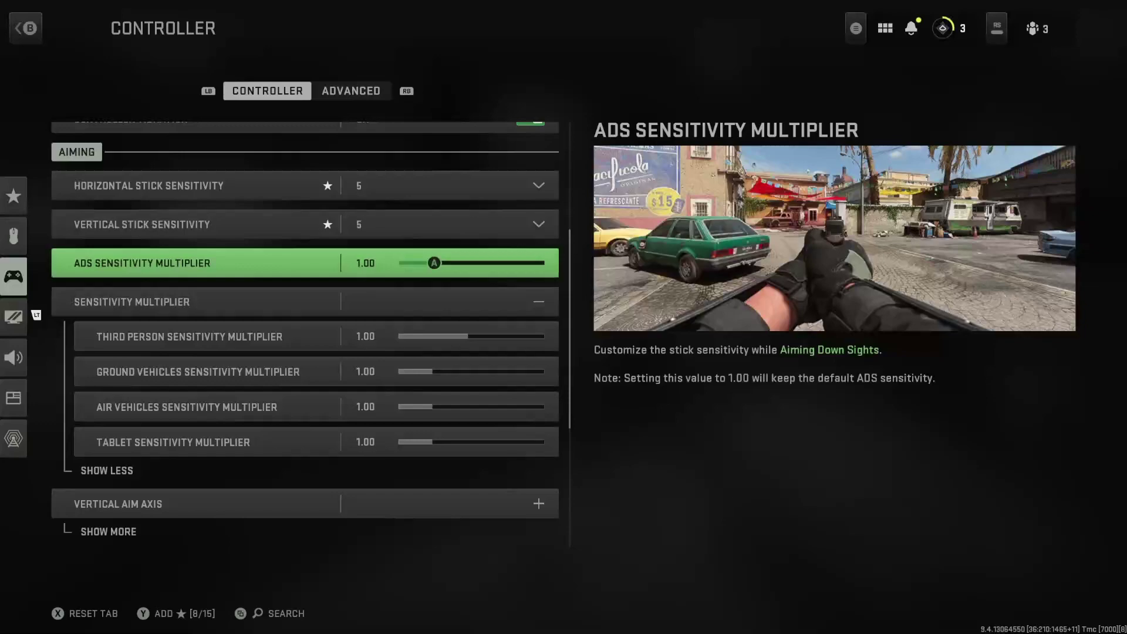
# Step: Compare the horizontal and vertical stick sensitivities with the ADS and third person sensitivity multipliers
pyautogui.press('Down')
pyautogui.press('Up')
pyautogui.press('Down')
pyautogui.press('Down')
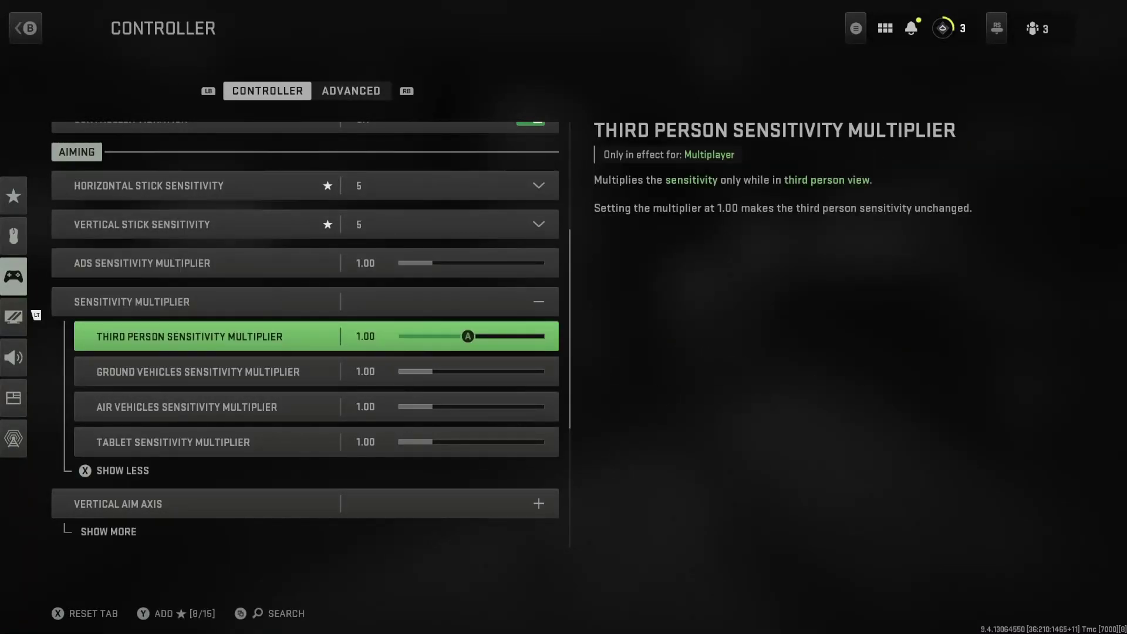
pyautogui.press('Down')
pyautogui.press('Up')
pyautogui.press('Up')
pyautogui.press('Up')
pyautogui.press('Down')
pyautogui.press('Up')
pyautogui.press('Up')
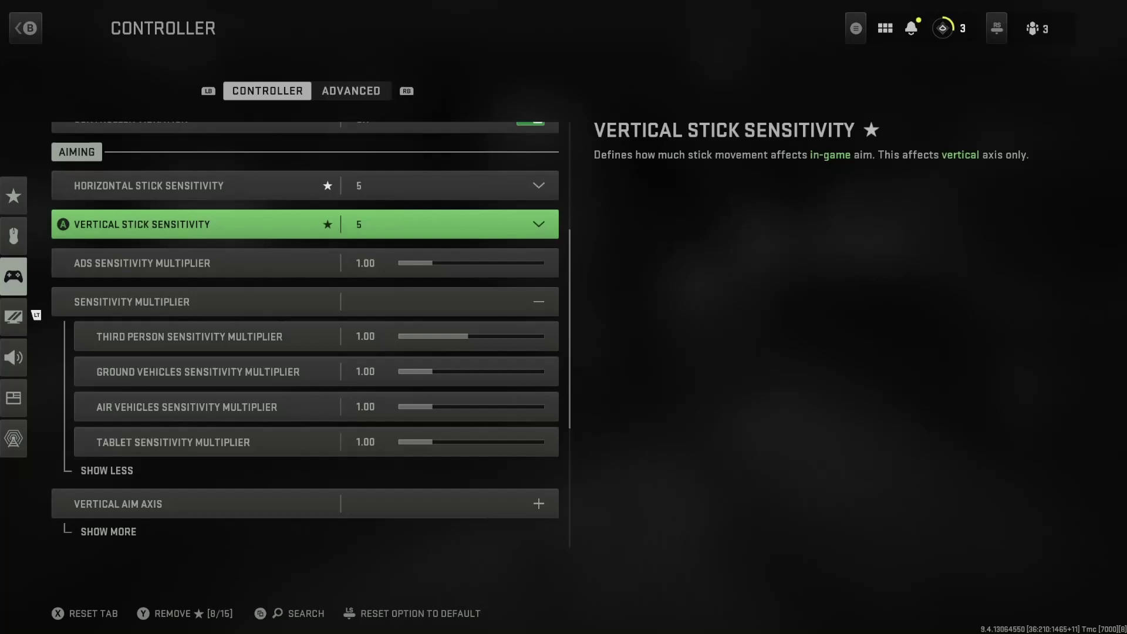
pyautogui.press('Up')
pyautogui.press('Down')
pyautogui.press('Up')
pyautogui.press('Down')
pyautogui.press('Down')
pyautogui.press('Down')
pyautogui.press('Down')
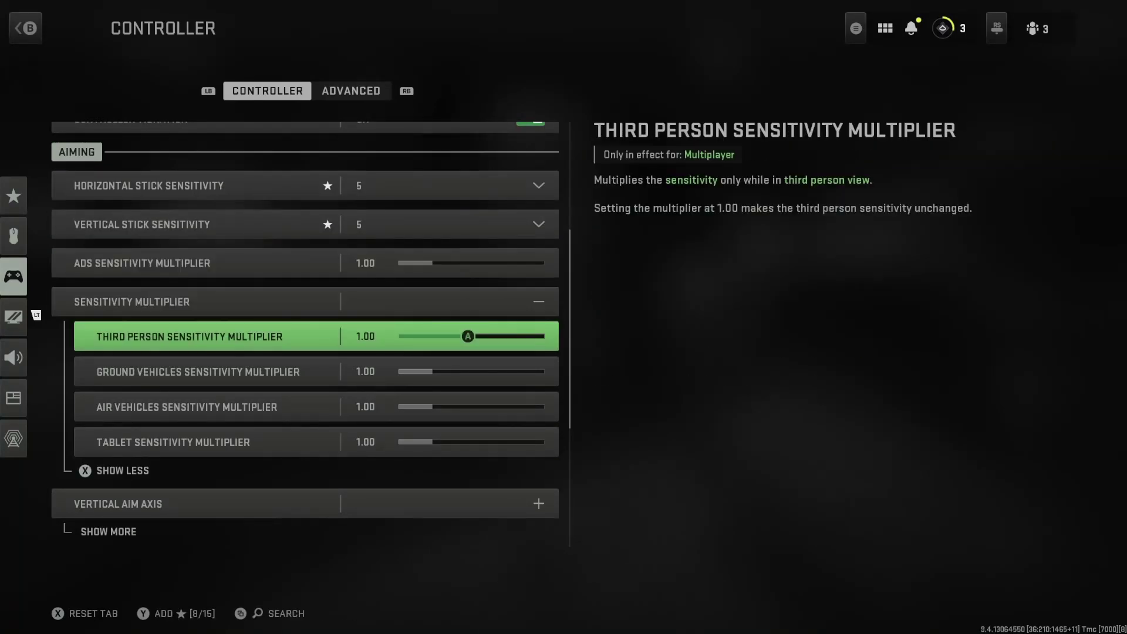
# Step: Expand the Vertical Aim Axis group and go through its on foot, third person and ground vehicle options
pyautogui.press('Down')
pyautogui.press('Down')
pyautogui.press('Down')
pyautogui.press('Down')
pyautogui.press('Down')
pyautogui.press('Up')
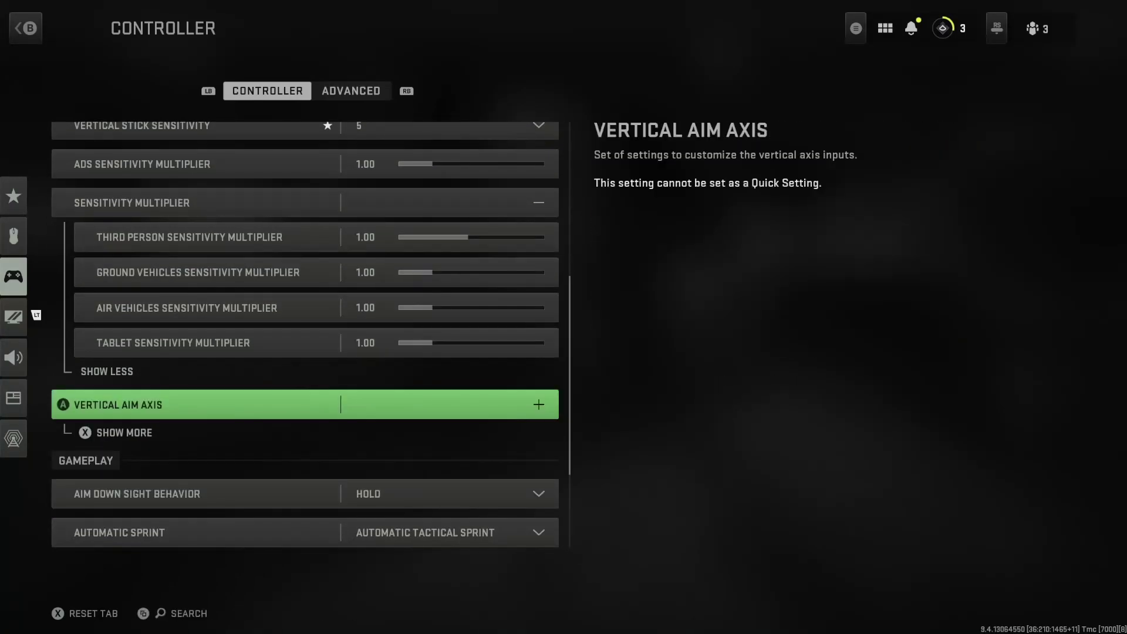
pyautogui.press('Return')
pyautogui.press('Down')
pyautogui.press('Down')
pyautogui.press('Down')
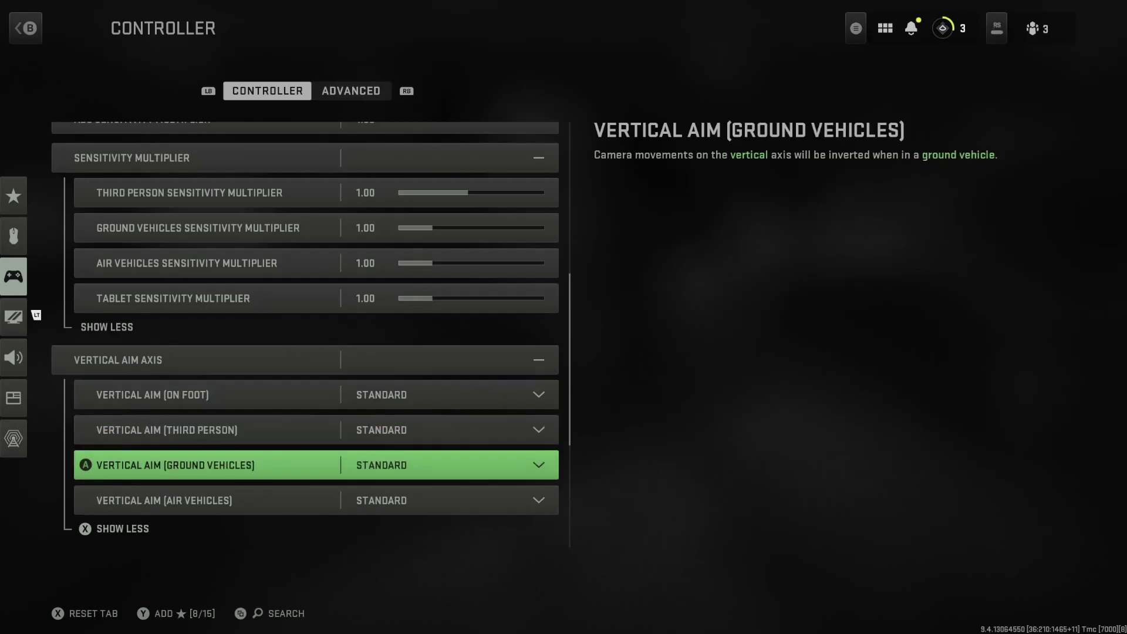
# Step: Review the gameplay options, from aim down sight behavior and automatic sprint to armor plate behavior
pyautogui.press('Down')
pyautogui.press('Down')
pyautogui.press('Up')
pyautogui.press('Down')
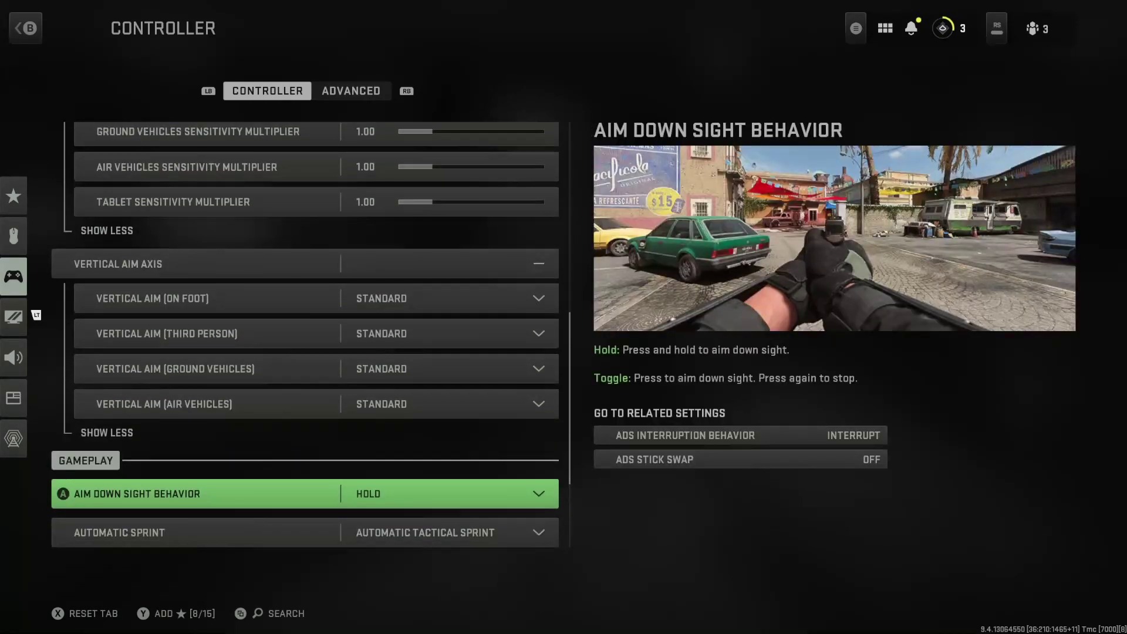
pyautogui.press('Down')
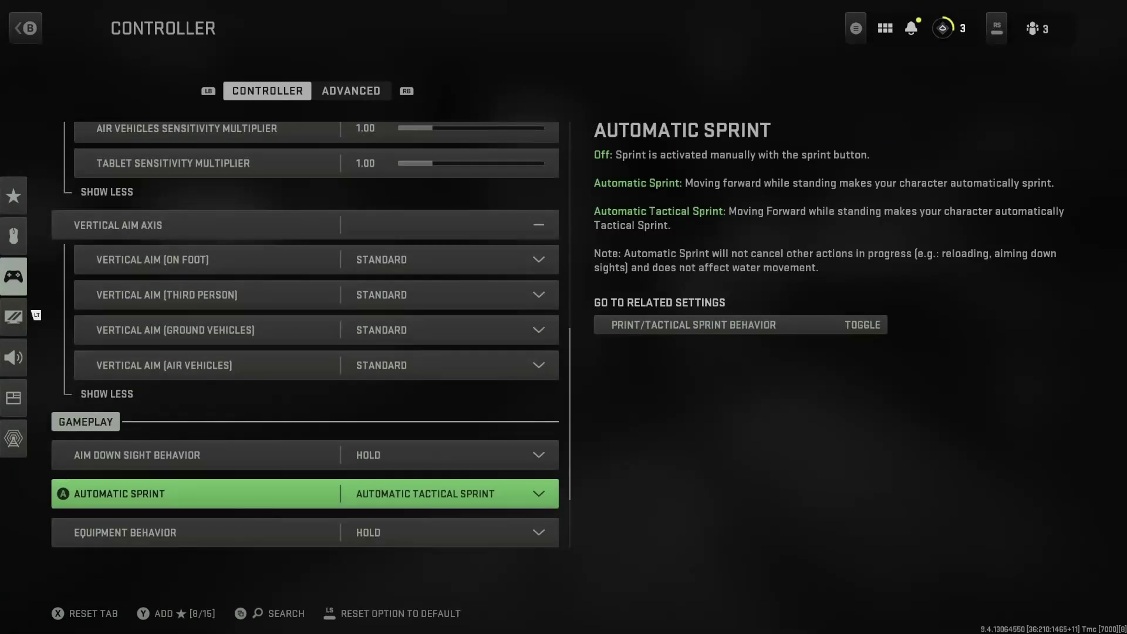
pyautogui.press('Down')
pyautogui.press('Down')
pyautogui.press('Down')
pyautogui.press('Down')
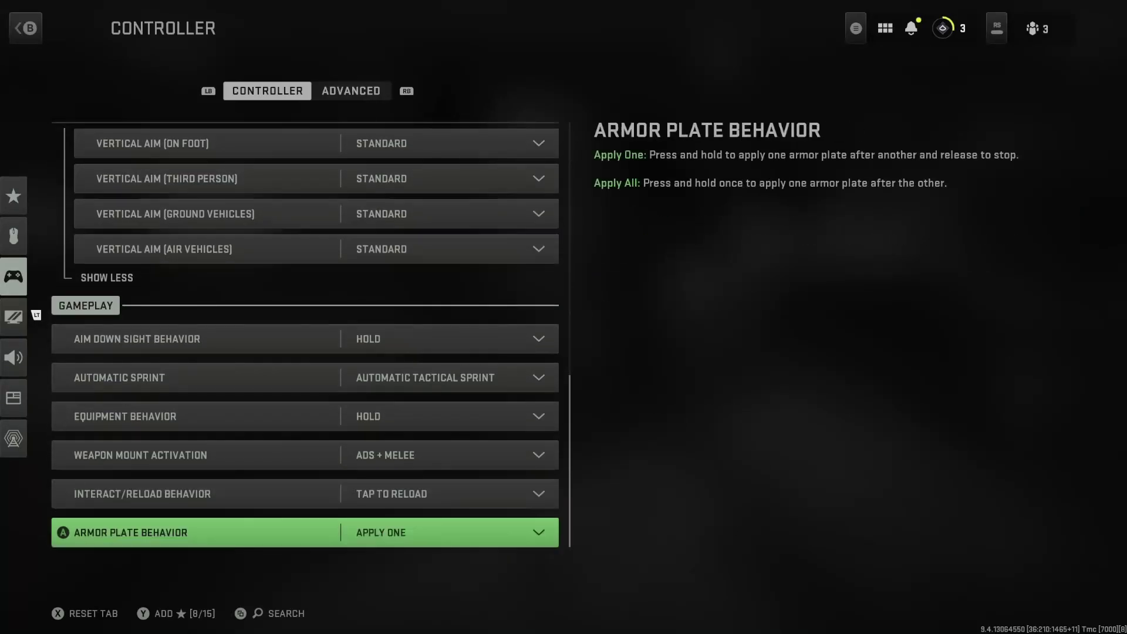
pyautogui.press('Down')
pyautogui.press('Down')
pyautogui.press('Down')
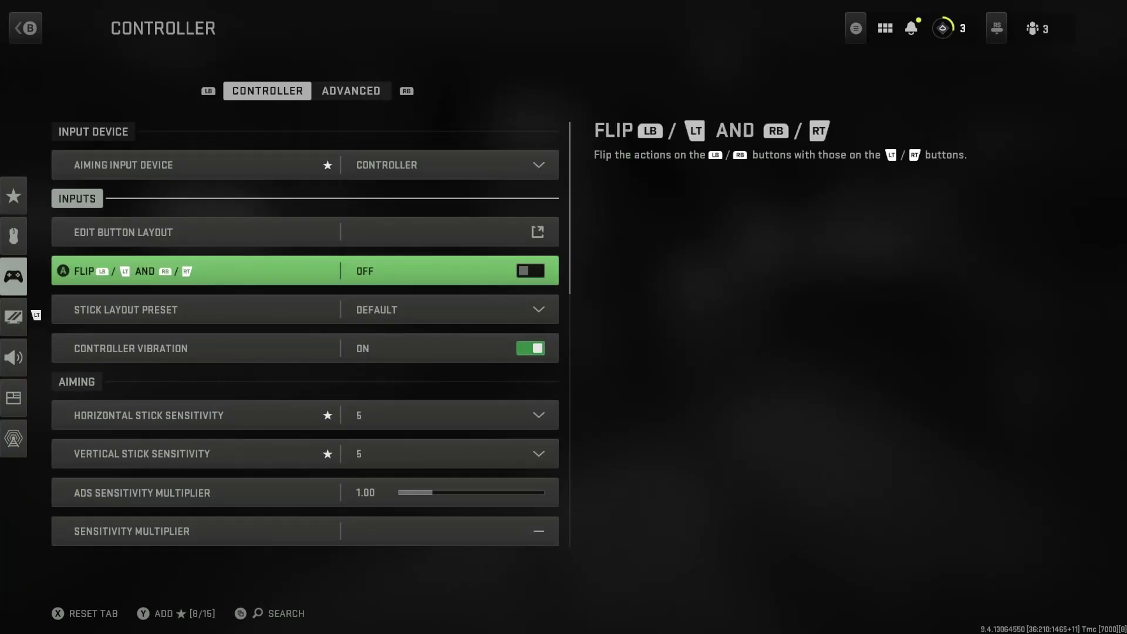
# Step: Open the advanced controller settings and review the aim assist type, aim response curve type and ADS sensitivity transition timing
pyautogui.press('e')
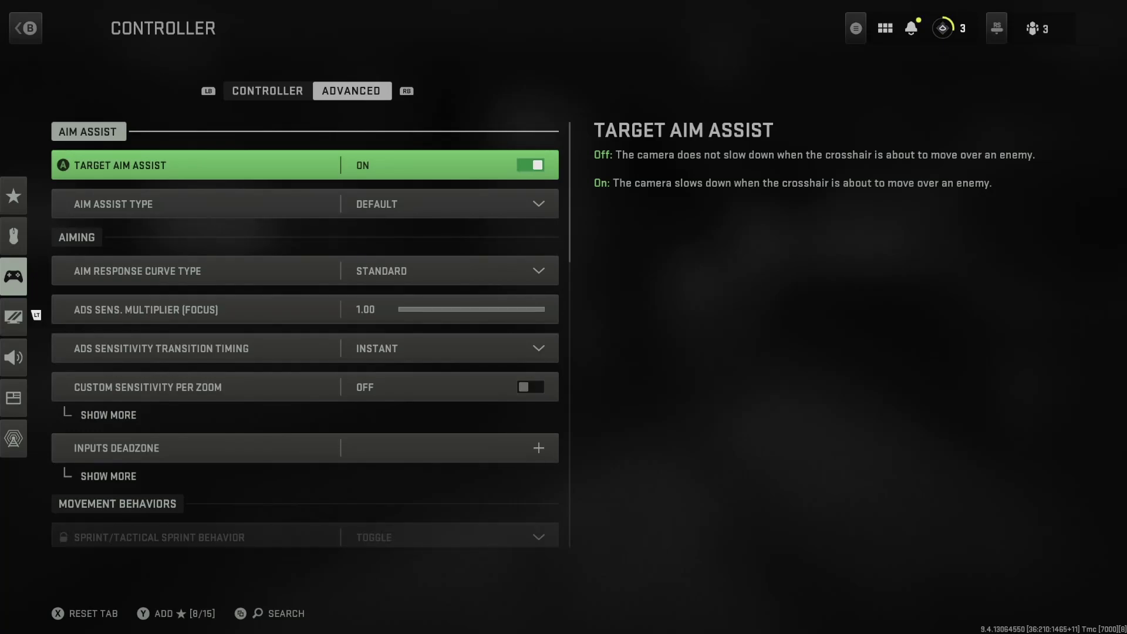
pyautogui.press('Down')
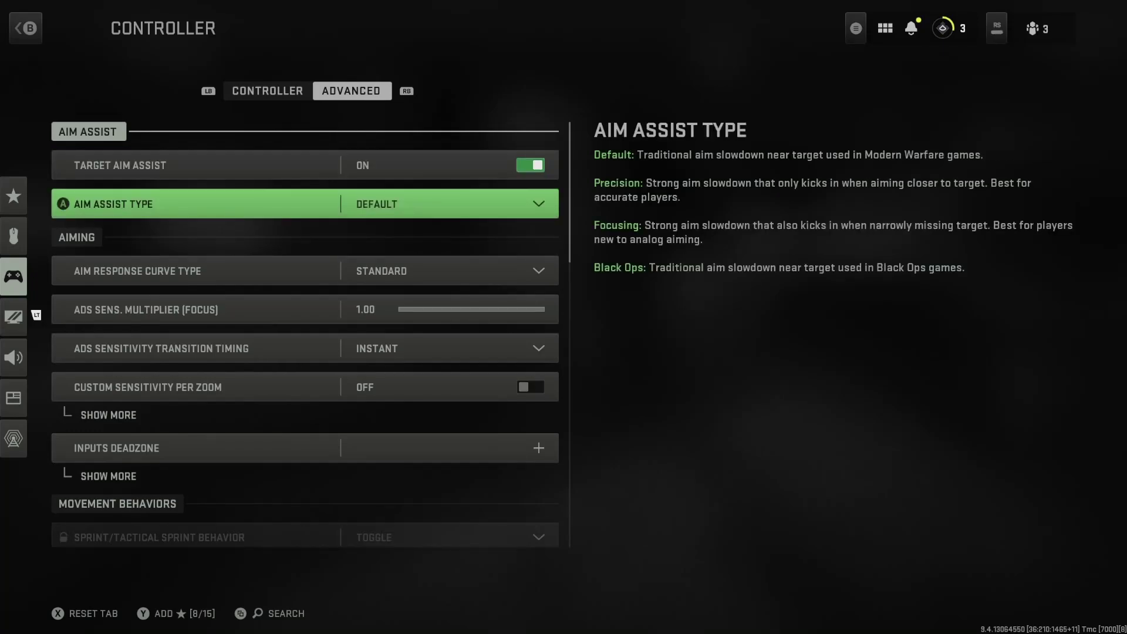
pyautogui.press('Down')
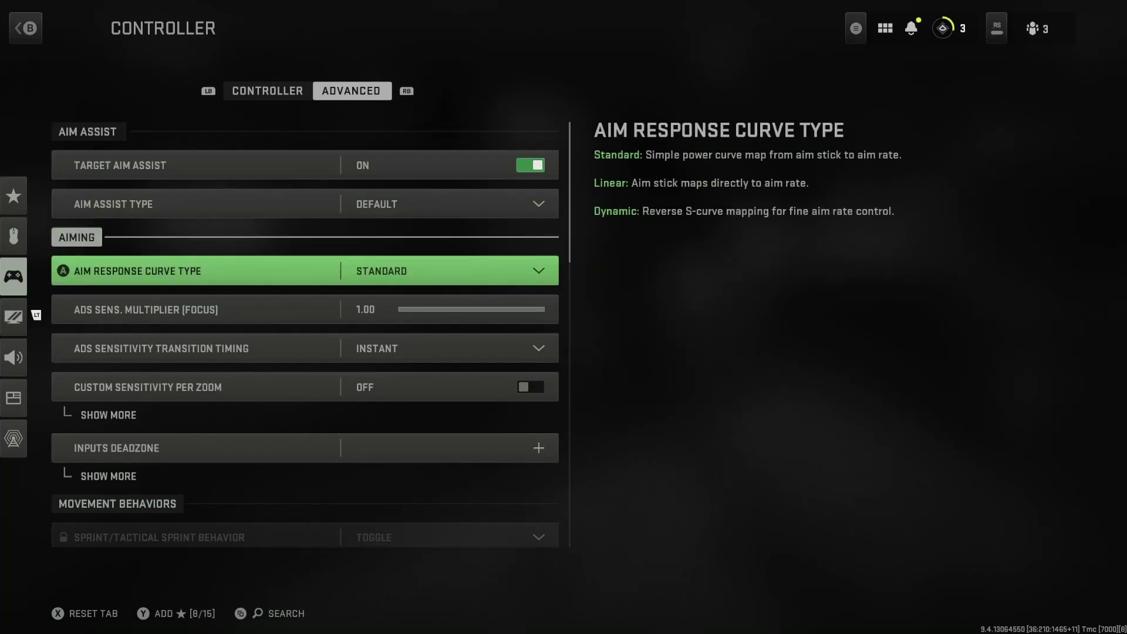
pyautogui.press('Down')
pyautogui.press('Down')
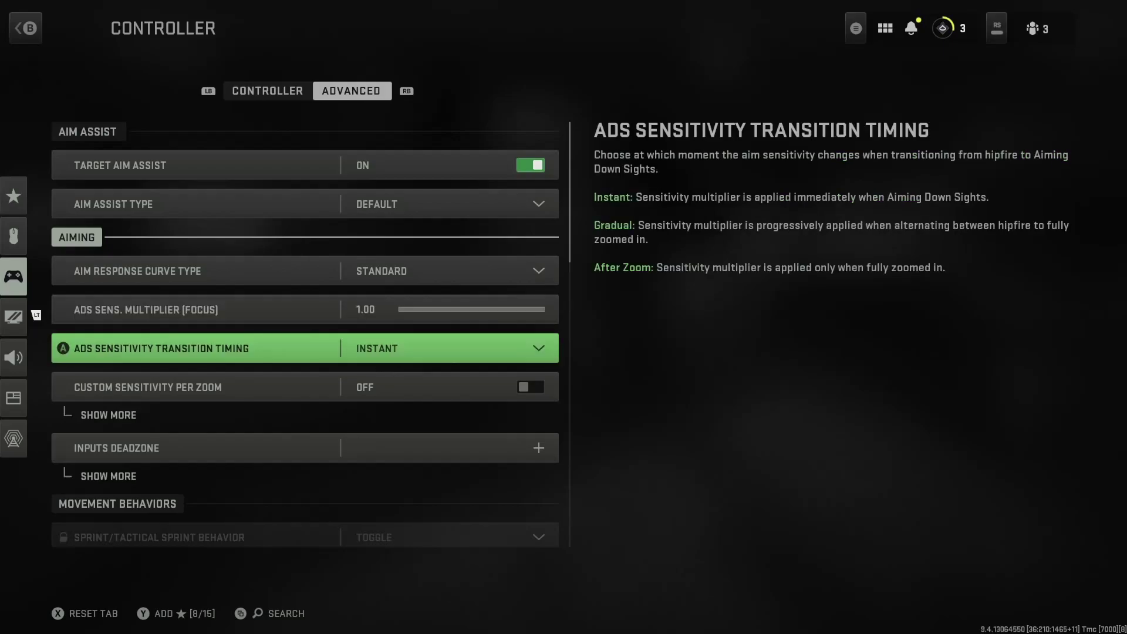
# Step: Expand the Inputs Deadzone group in the advanced aiming settings and go to the right stick minimum
pyautogui.press('Down')
pyautogui.press('Down')
pyautogui.press('Down')
pyautogui.press('Down')
pyautogui.press('Up')
pyautogui.press('Up')
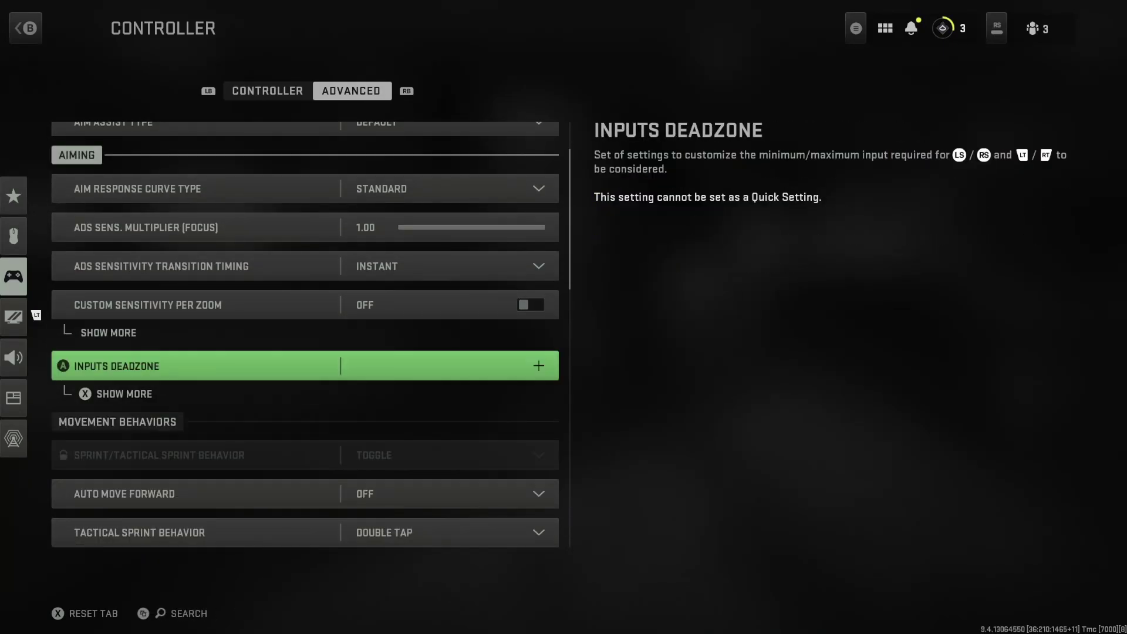
pyautogui.press('Return')
pyautogui.press('Down')
pyautogui.press('Down')
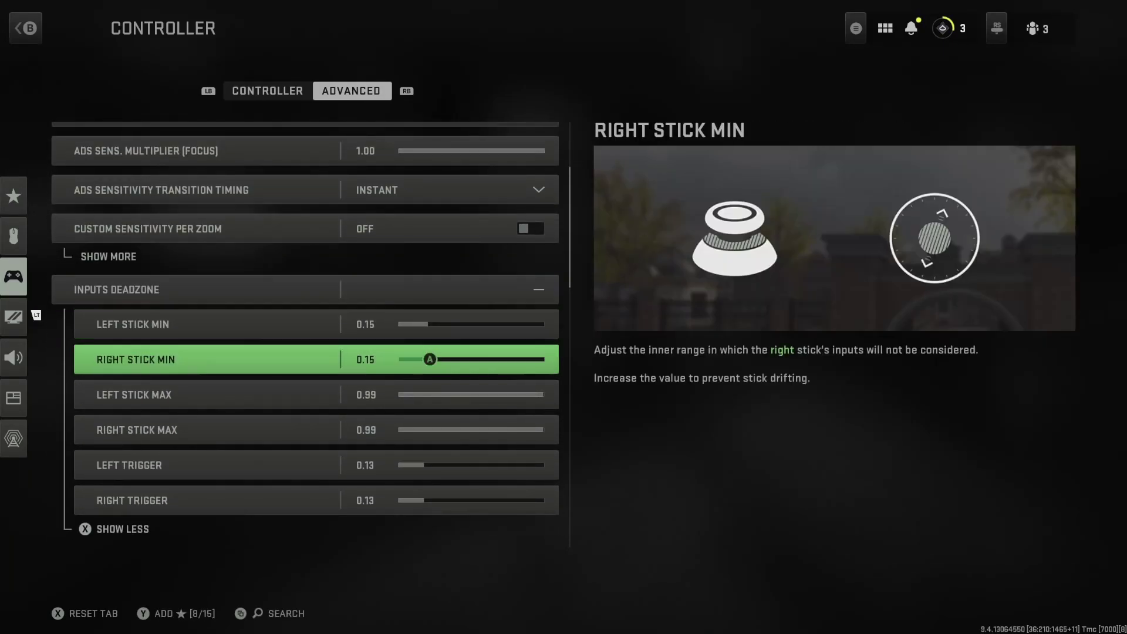
# Step: Examine the left stick minimum and right stick minimum deadzone settings
pyautogui.press('Down')
pyautogui.press('Up')
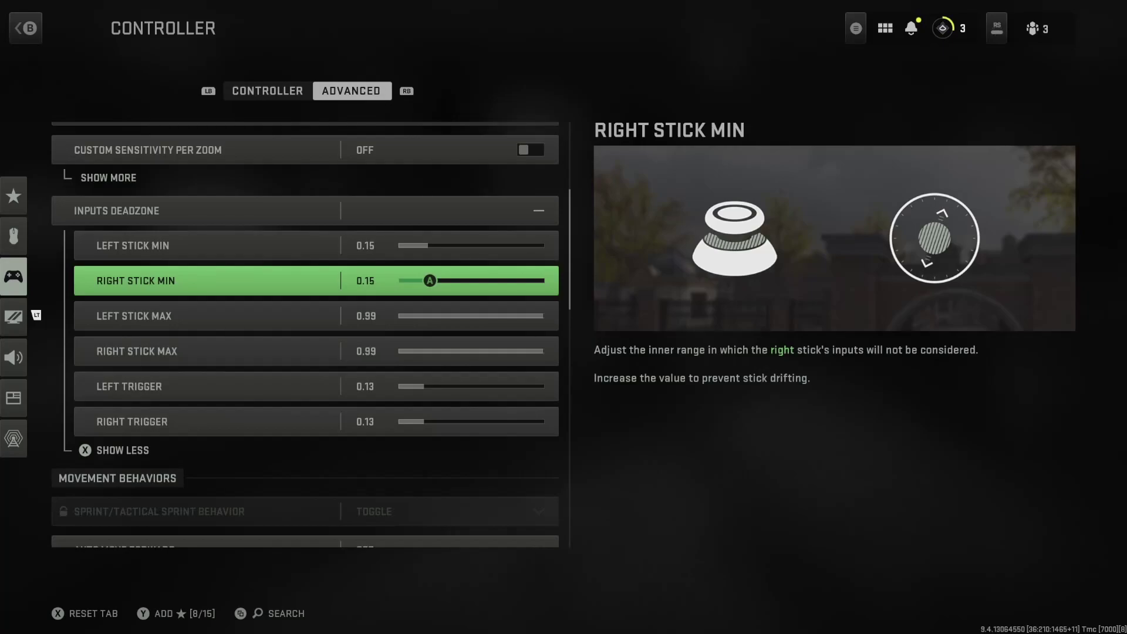
pyautogui.press('Up')
pyautogui.press('Up')
pyautogui.press('Down')
pyautogui.press('Down')
pyautogui.press('Up')
pyautogui.press('Down')
pyautogui.press('Up')
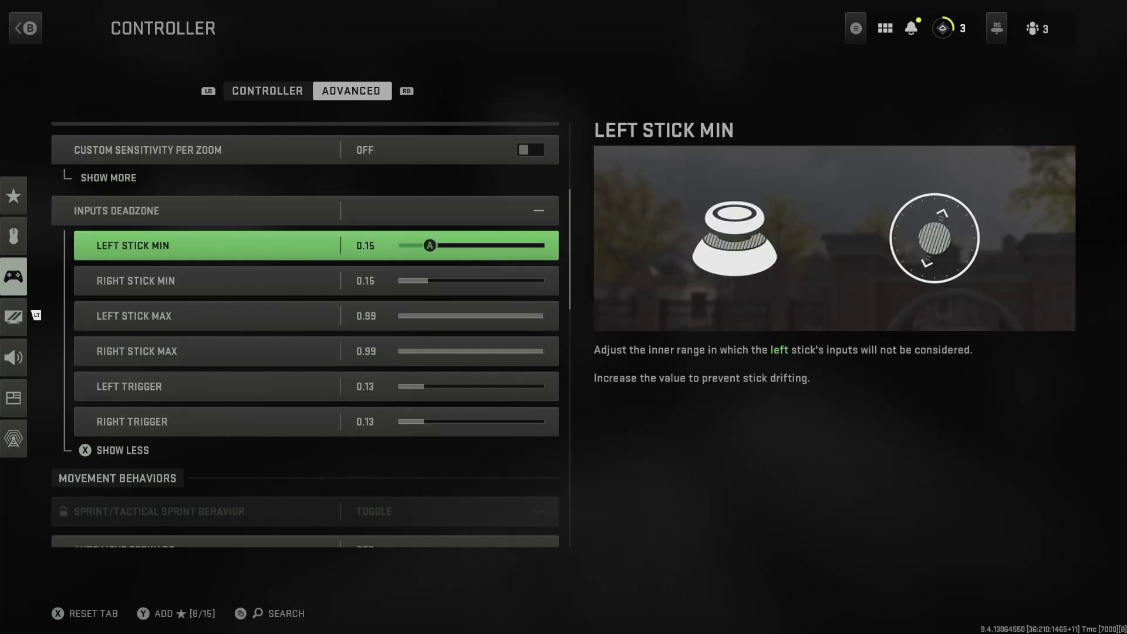
pyautogui.press('Down')
pyautogui.press('Up')
pyautogui.press('Down')
pyautogui.press('Up')
pyautogui.press('Down')
pyautogui.press('Up')
pyautogui.press('Down')
pyautogui.press('Up')
pyautogui.press('Down')
pyautogui.press('Up')
# Step: Set the right stick minimum deadzone to 0.05
pyautogui.press('Down')
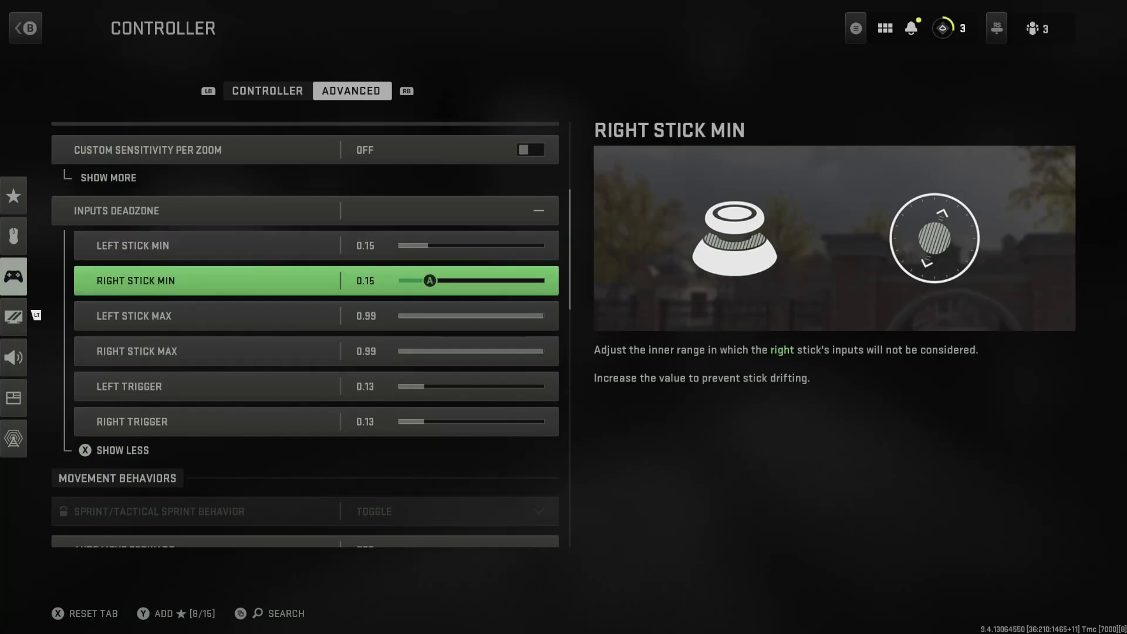
pyautogui.press('Left')
pyautogui.press('Left')
pyautogui.press('Left')
pyautogui.press('Left')
pyautogui.press('Left')
pyautogui.press('Left')
pyautogui.press('Left')
pyautogui.press('Left')
pyautogui.press('Left')
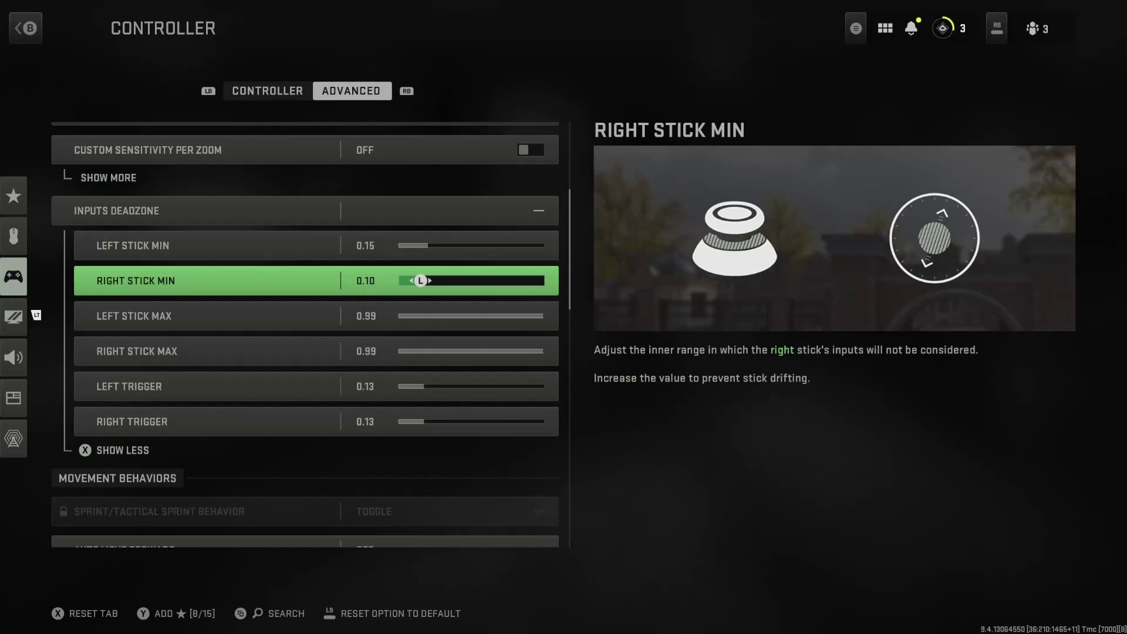
pyautogui.press('Left')
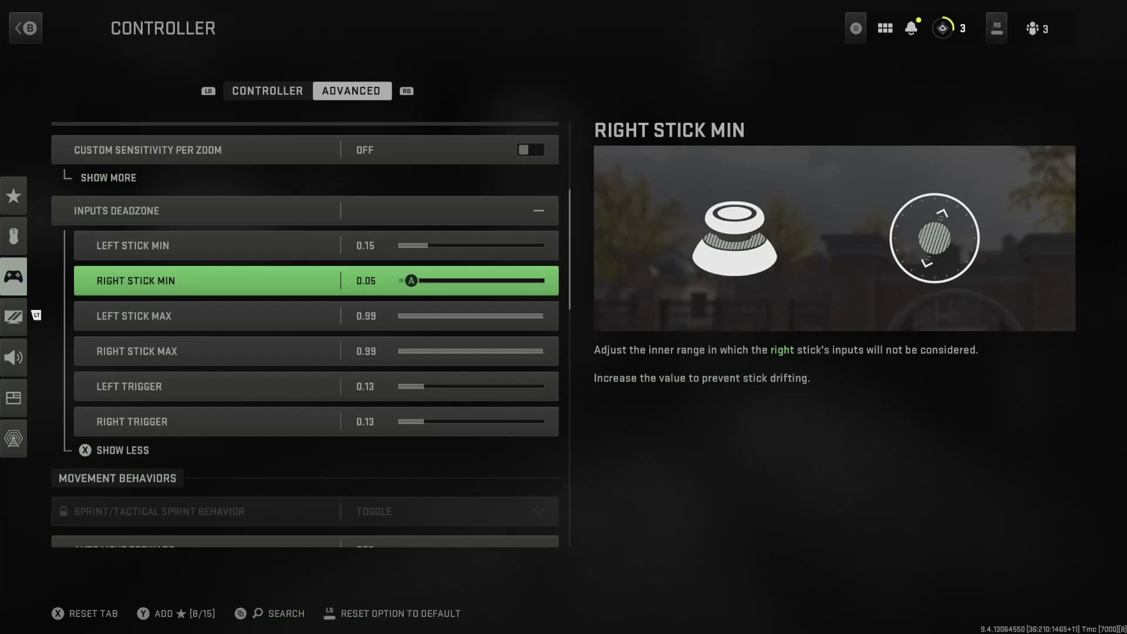
# Step: Check the minimum deadzones of both sticks against the left stick maximum
pyautogui.press('Up')
pyautogui.press('Down')
pyautogui.press('Down')
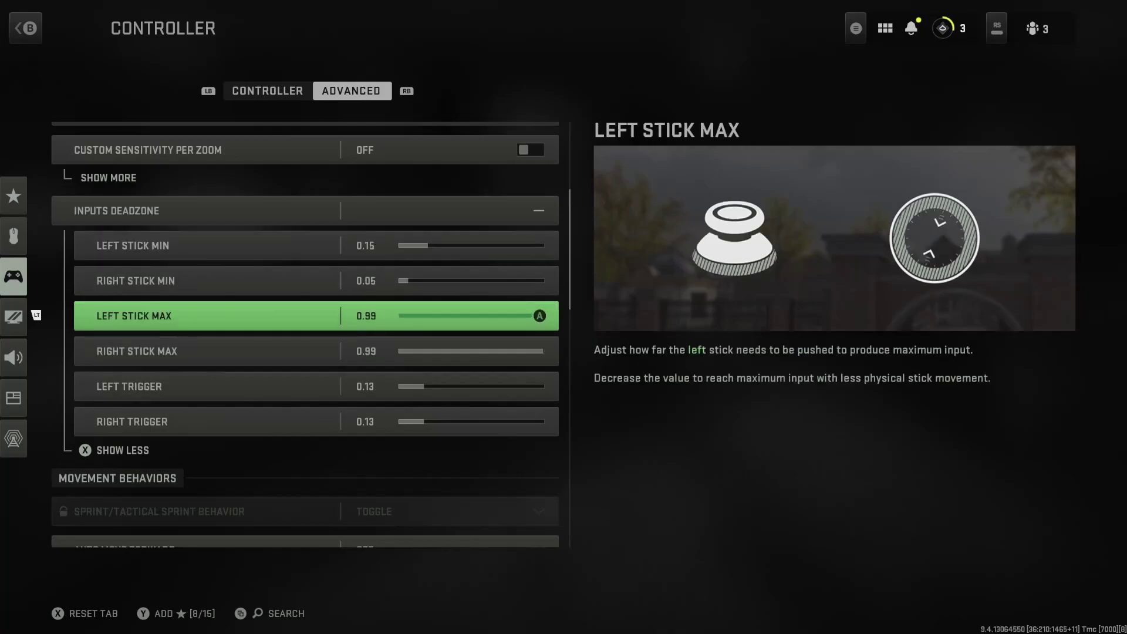
pyautogui.press('Up')
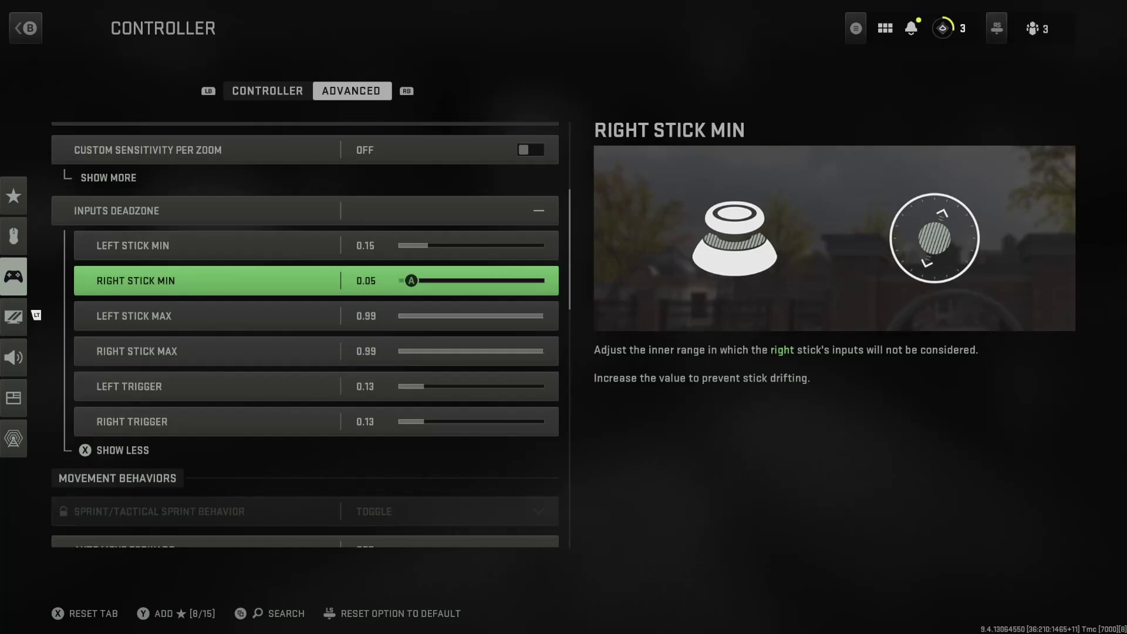
pyautogui.press('Up')
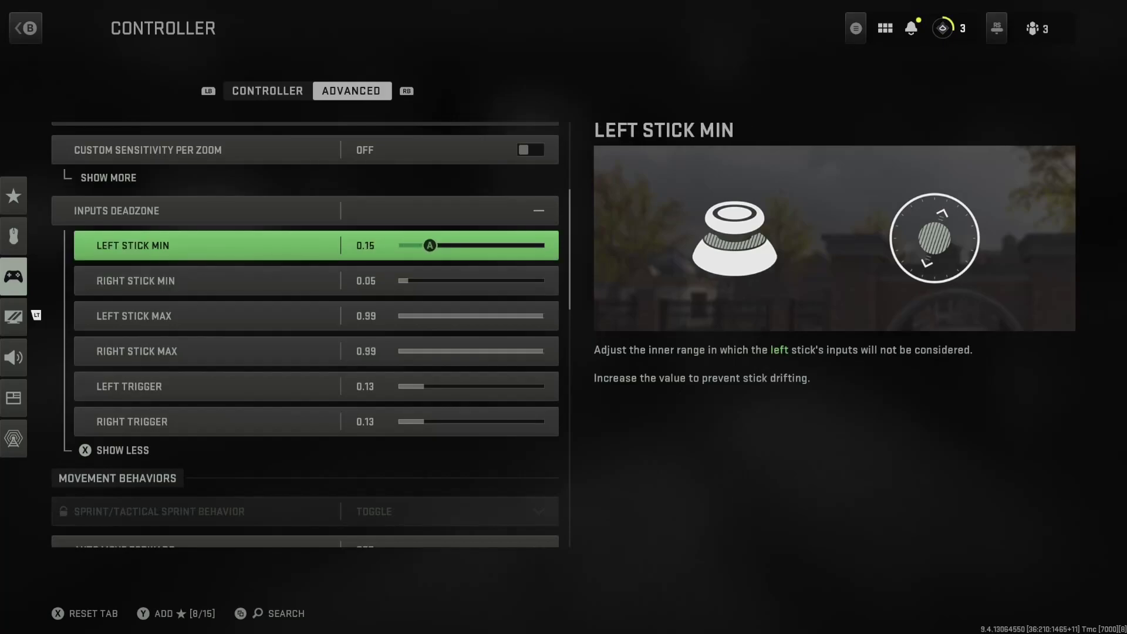
pyautogui.press('Down')
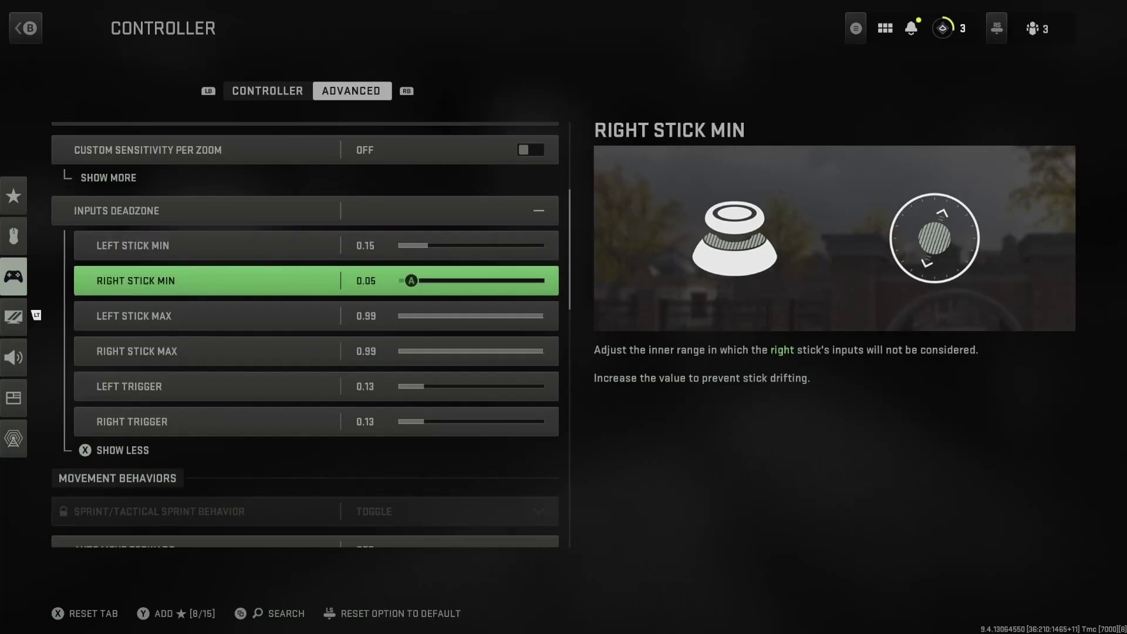
# Step: Look over the first movement behavior options and return to review the right stick maximum and left trigger deadzones
pyautogui.press('Down')
pyautogui.press('Down')
pyautogui.press('Down')
pyautogui.press('Down')
pyautogui.press('Down')
pyautogui.press('Down')
pyautogui.press('Down')
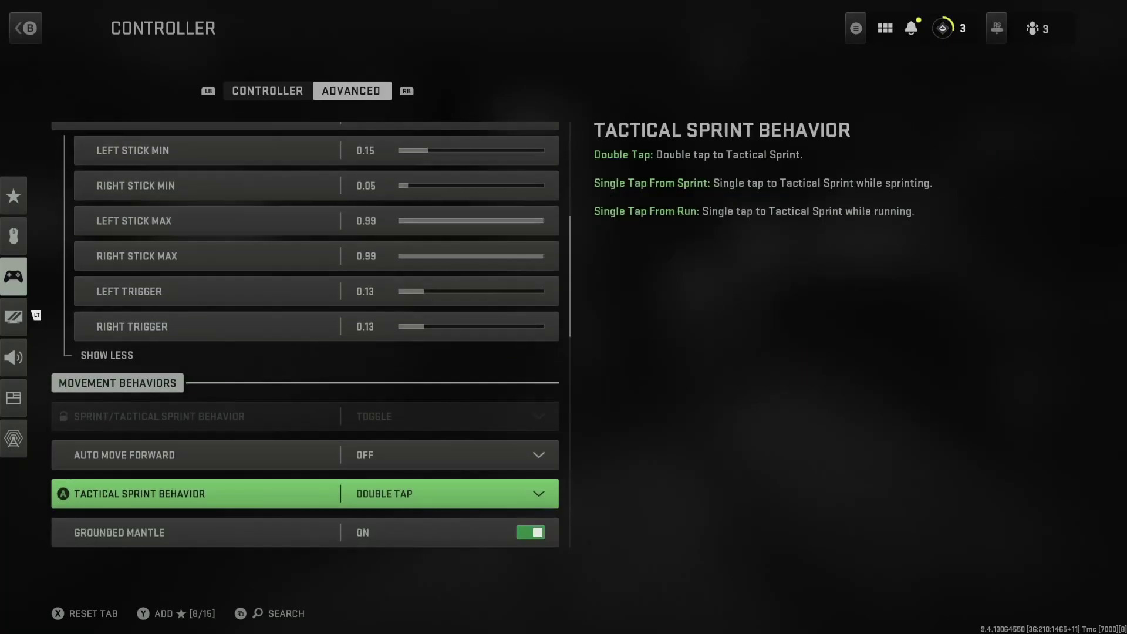
pyautogui.press('Down')
pyautogui.press('Up')
pyautogui.press('Up')
pyautogui.press('Up')
pyautogui.press('Up')
pyautogui.press('Up')
pyautogui.press('Up')
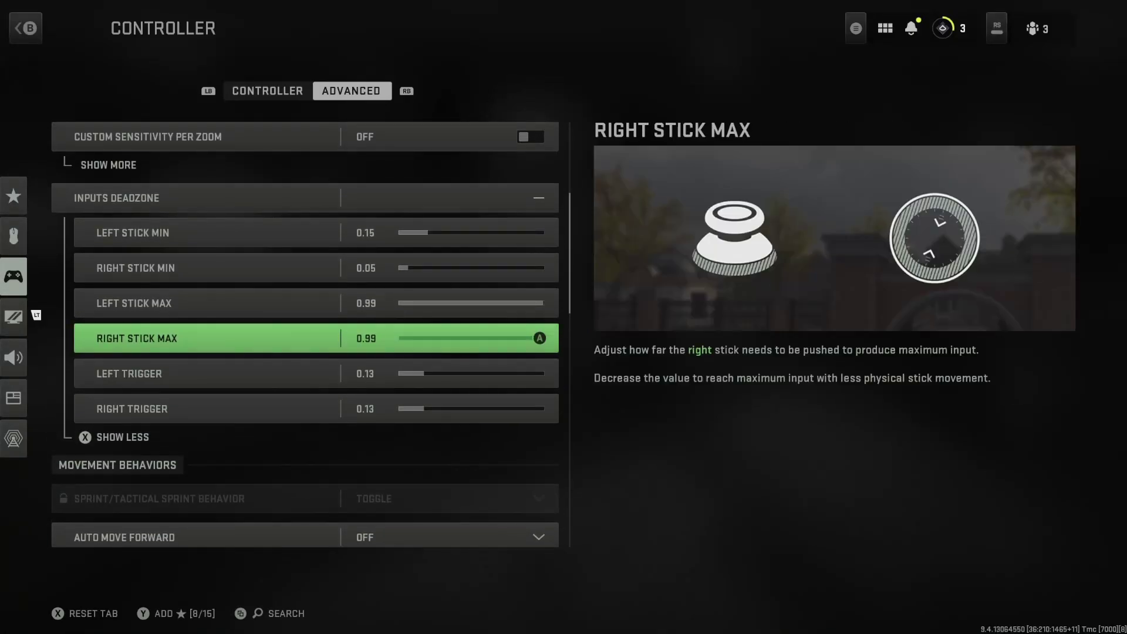
pyautogui.press('Up')
pyautogui.press('Down')
pyautogui.press('Down')
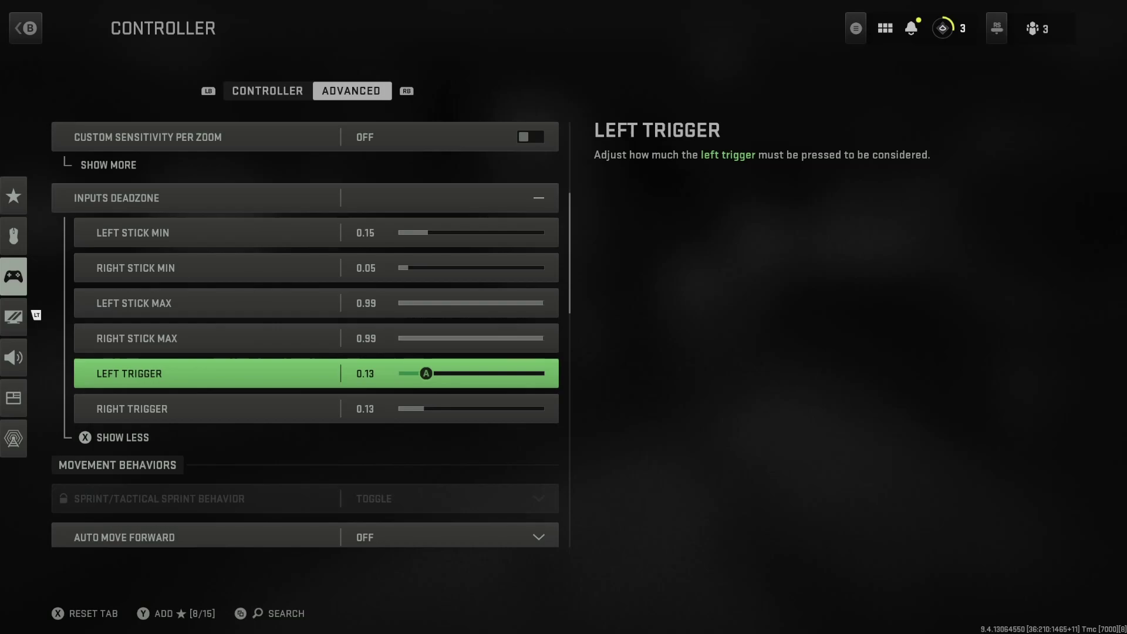
pyautogui.press('Up')
pyautogui.press('Up')
pyautogui.press('Up')
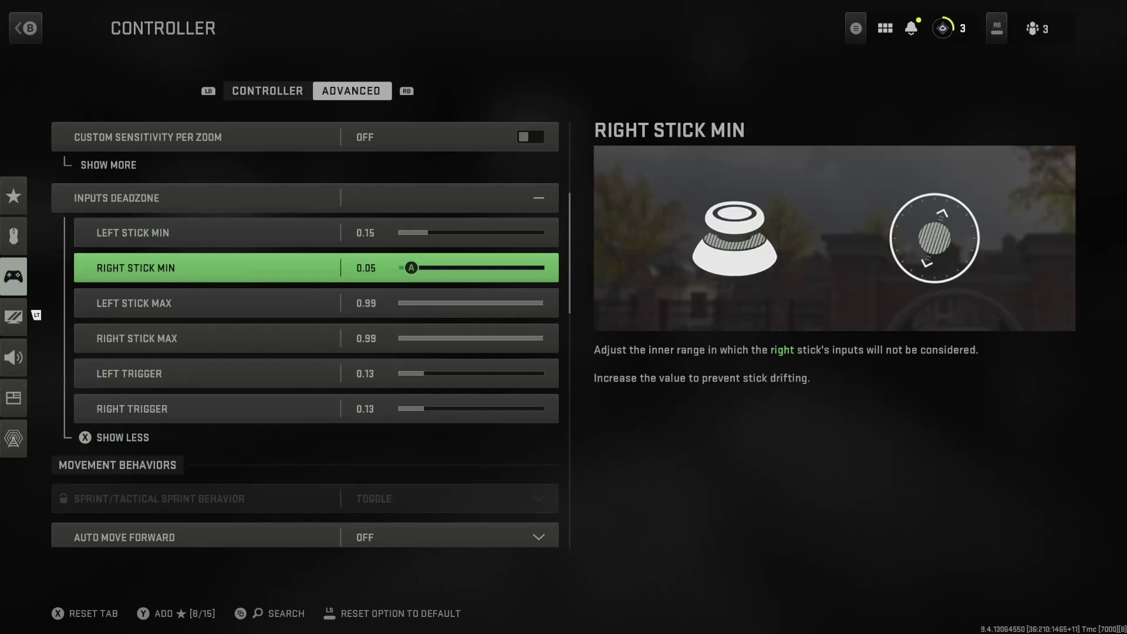
# Step: Review the remaining advanced options for movement, combat, vehicle and overlay behaviors through to the double tap danger ping delay
pyautogui.press('Down')
pyautogui.press('Down')
pyautogui.press('Down')
pyautogui.press('Down')
pyautogui.press('Down')
pyautogui.press('Down')
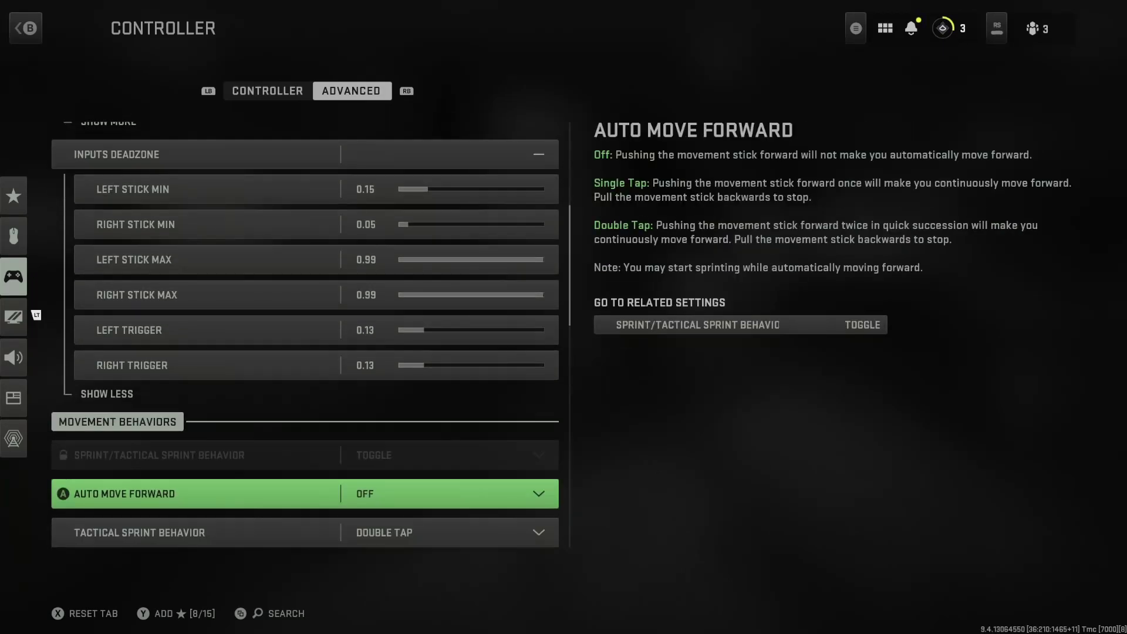
pyautogui.press('Down')
pyautogui.press('Down')
pyautogui.press('Down')
pyautogui.press('Down')
pyautogui.press('Down')
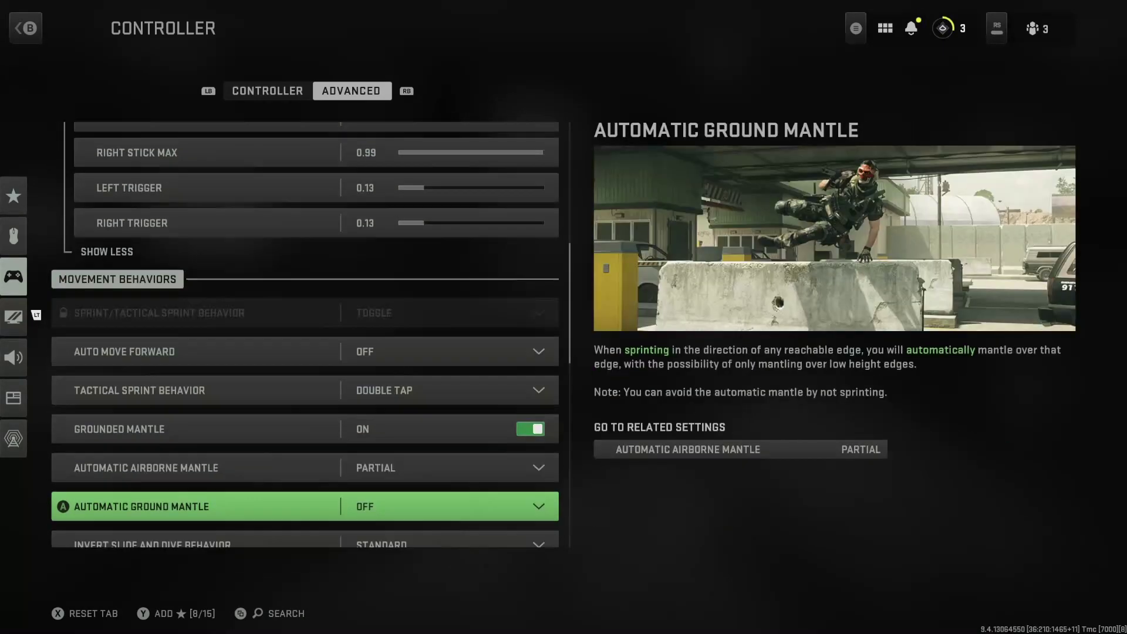
pyautogui.press('Down')
pyautogui.press('Down')
pyautogui.press('Down')
pyautogui.press('Down')
pyautogui.press('Down')
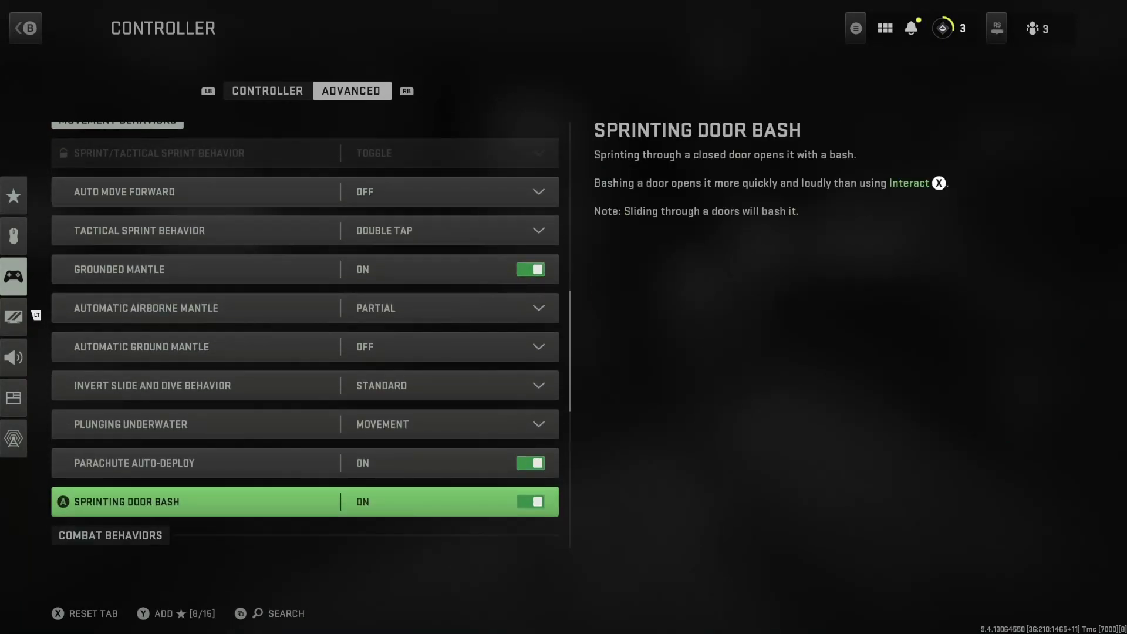
pyautogui.press('Down')
pyautogui.press('Down')
pyautogui.press('Down')
pyautogui.press('Down')
pyautogui.press('Down')
pyautogui.press('Down')
pyautogui.press('Down')
pyautogui.press('Down')
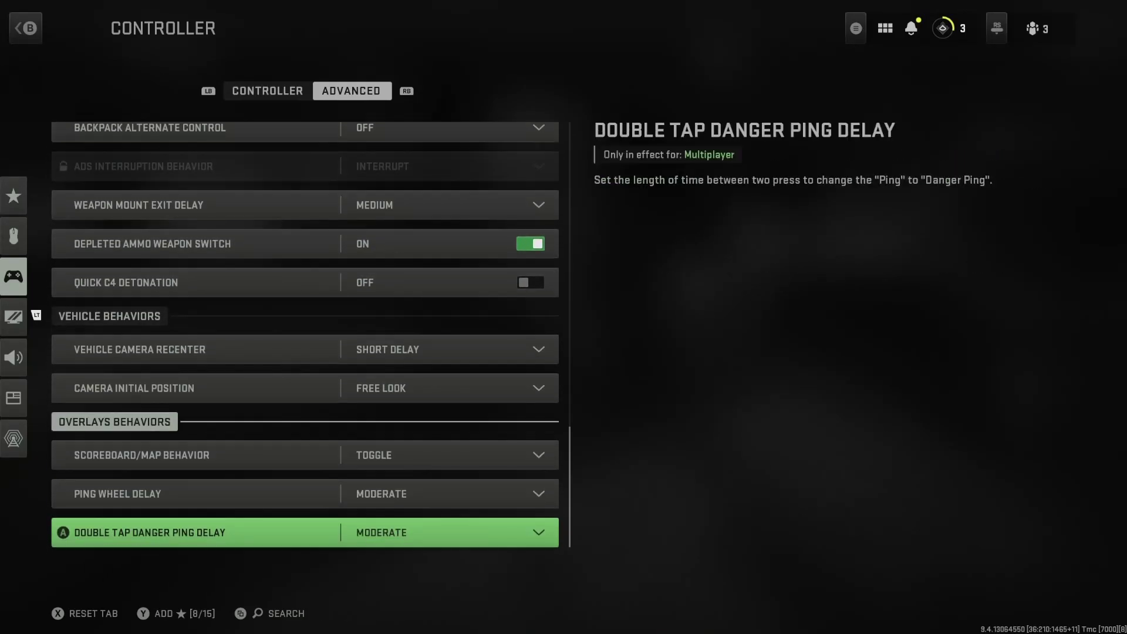
# Step: Open the view settings of the graphics options and go to the ADS field of view setting
pyautogui.press('Left')
pyautogui.press('Down')
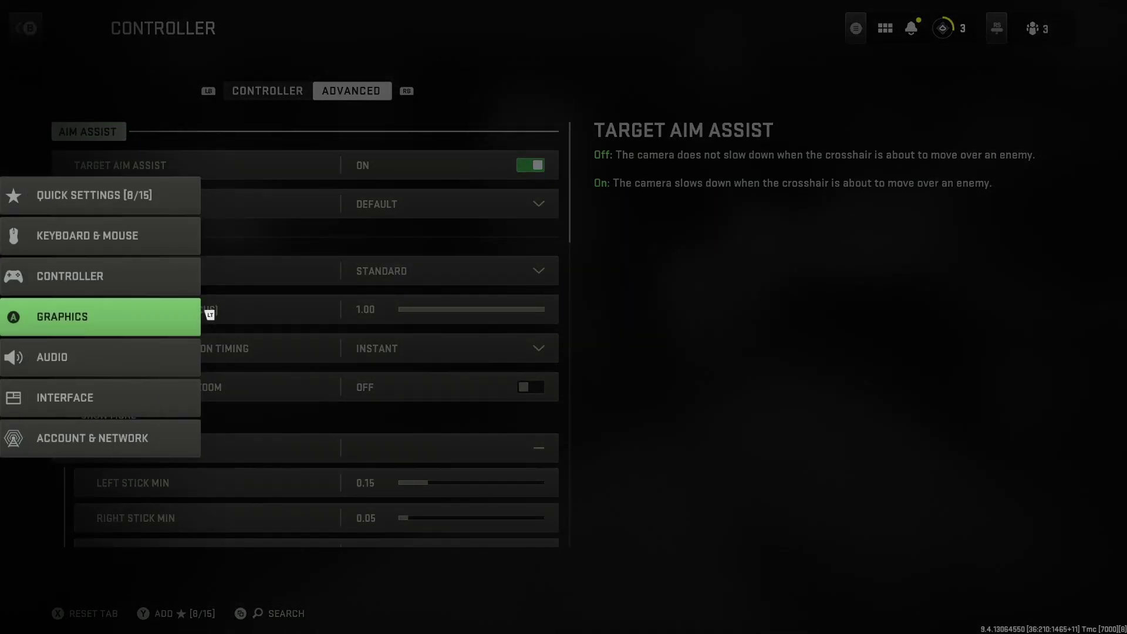
pyautogui.press('Return')
pyautogui.press('e')
pyautogui.press('e')
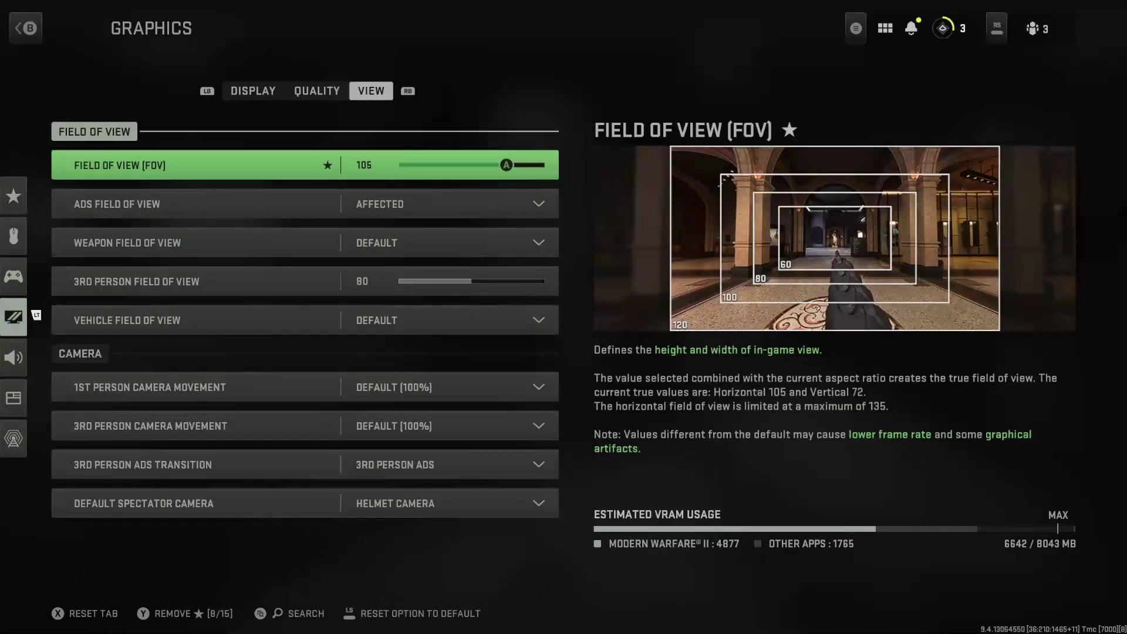
pyautogui.press('Down')
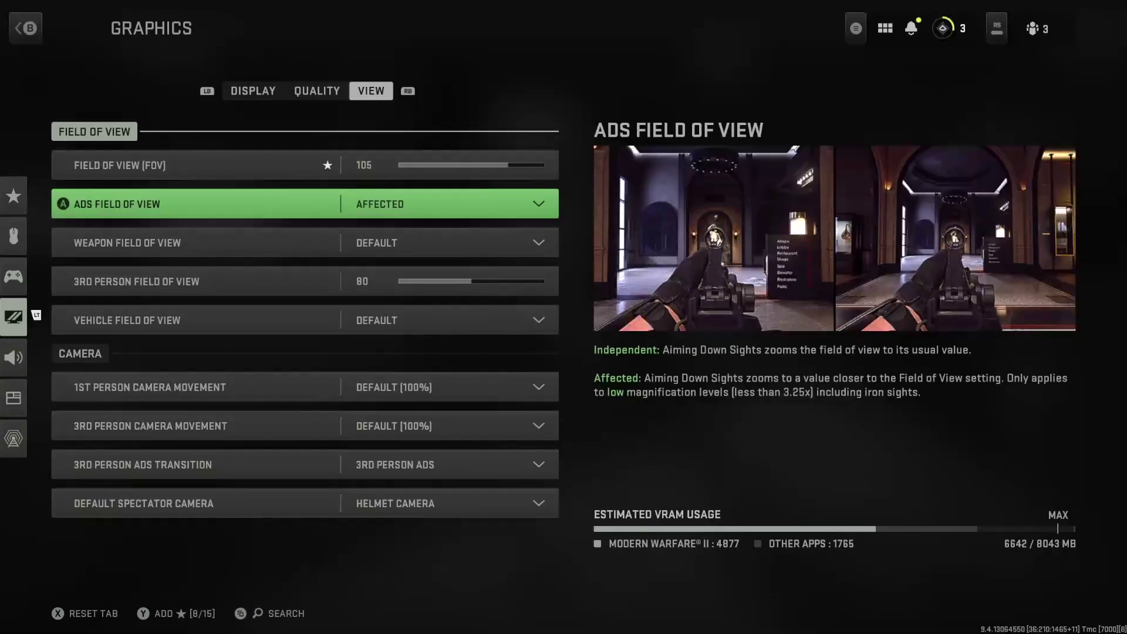
# Step: Review the field of view options, from the main FOV and ADS field of view to the 3rd person field of view
pyautogui.press('Up')
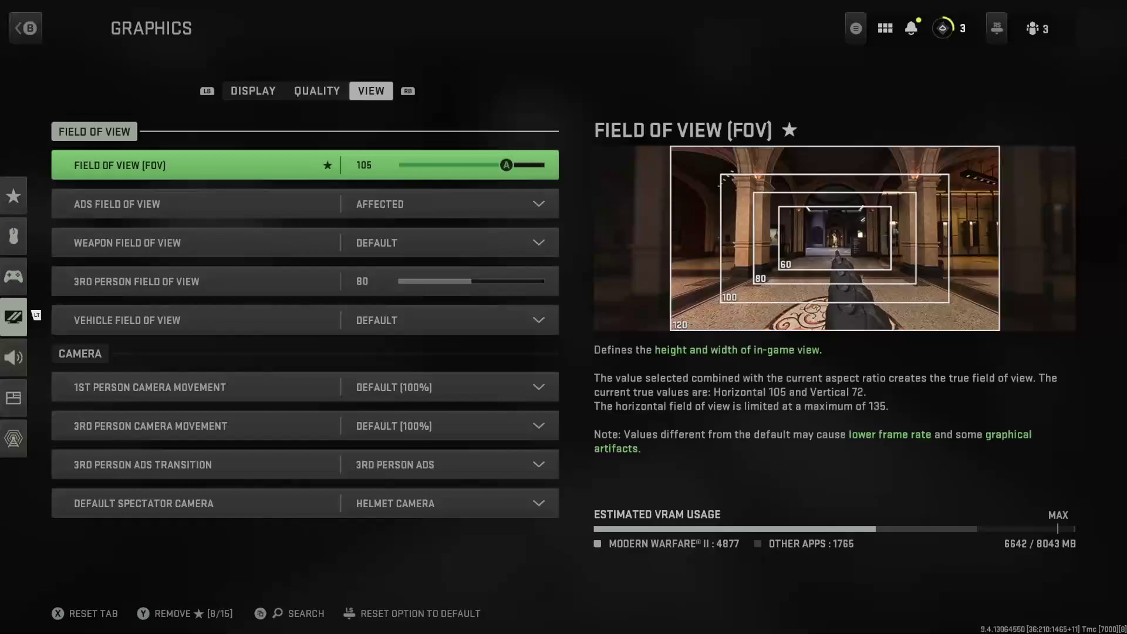
pyautogui.click(305, 204)
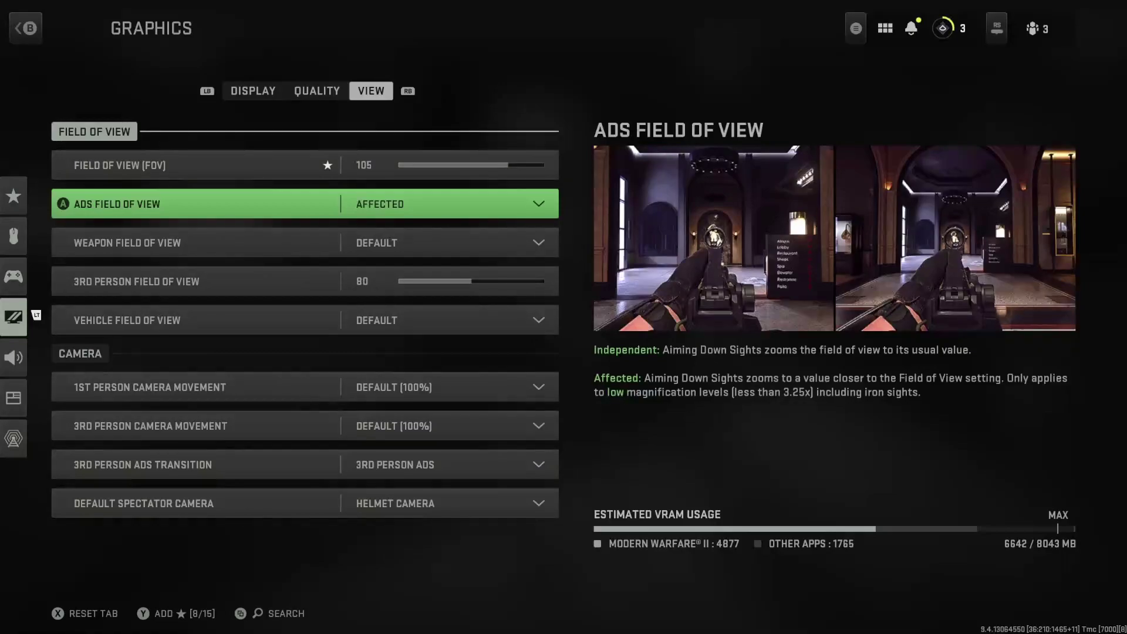
pyautogui.press('Down')
pyautogui.press('Up')
pyautogui.press('Down')
pyautogui.press('Down')
pyautogui.press('Down')
pyautogui.press('Down')
pyautogui.press('Up')
pyautogui.press('Up')
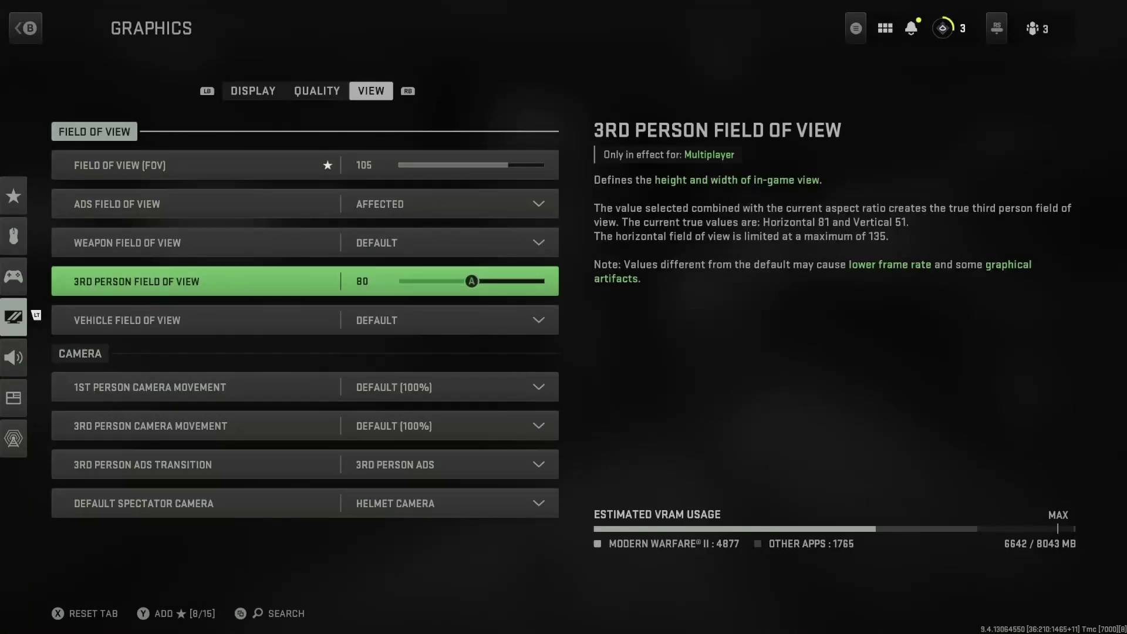
# Step: Check the available choices for 1st person camera movement and close the list without picking one
pyautogui.press('Down')
pyautogui.press('Up')
pyautogui.press('Down')
pyautogui.press('Down')
pyautogui.press('Down')
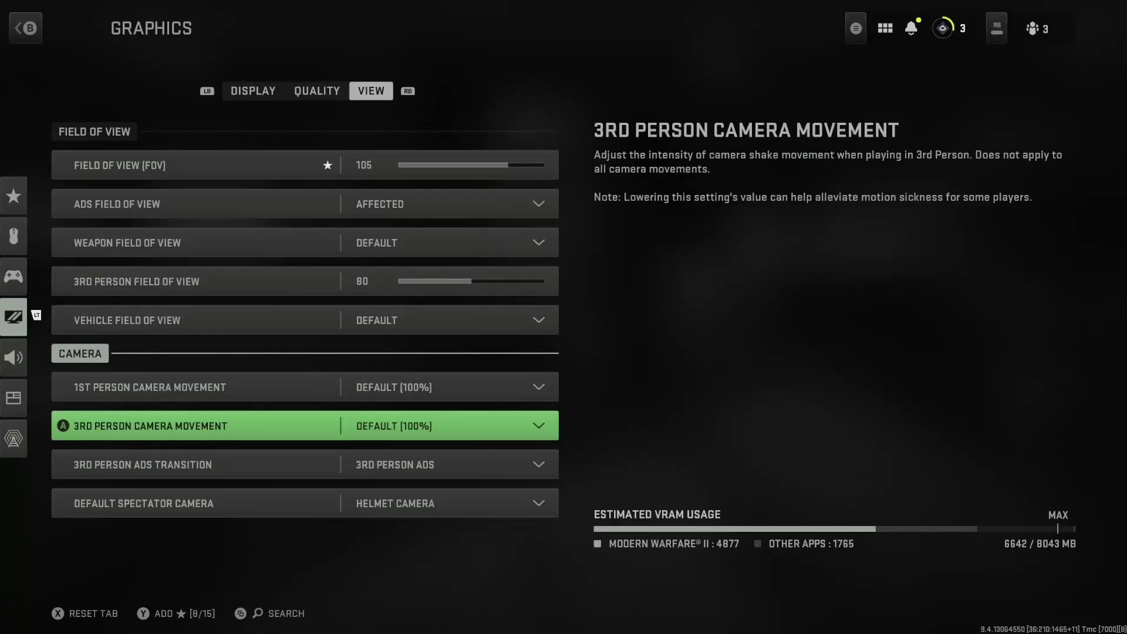
pyautogui.press('Down')
pyautogui.press('Up')
pyautogui.press('Up')
pyautogui.press('Return')
pyautogui.press('Down')
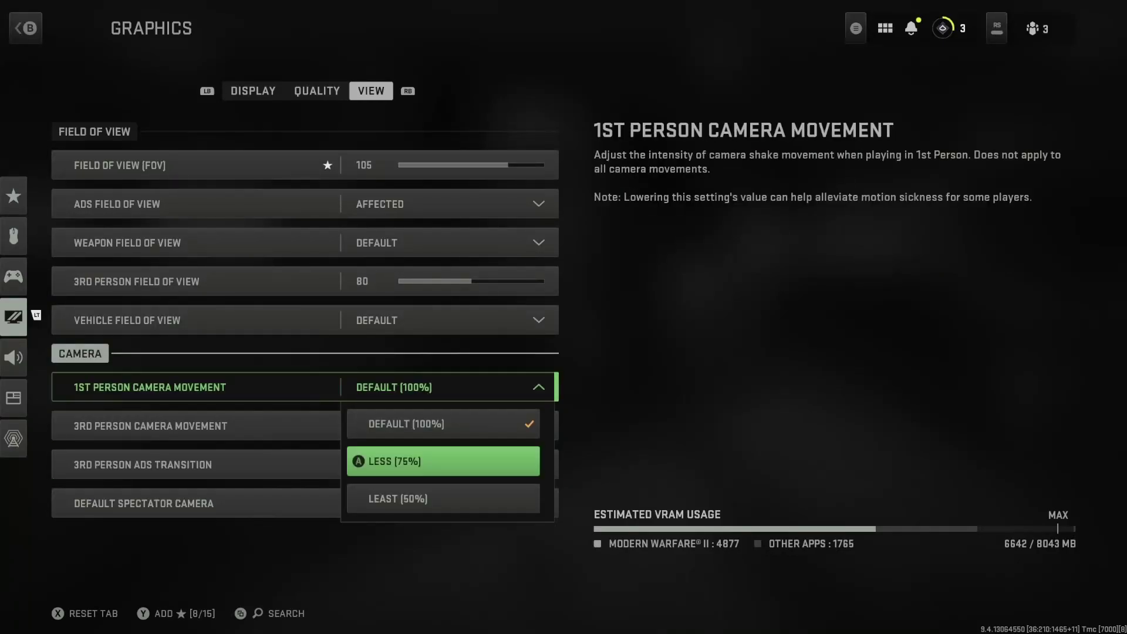
pyautogui.press('Down')
pyautogui.press('Escape')
# Step: Look over the remaining camera options through the default spectator camera and go back to the 3rd person field of view
pyautogui.press('Down')
pyautogui.press('Down')
pyautogui.press('Down')
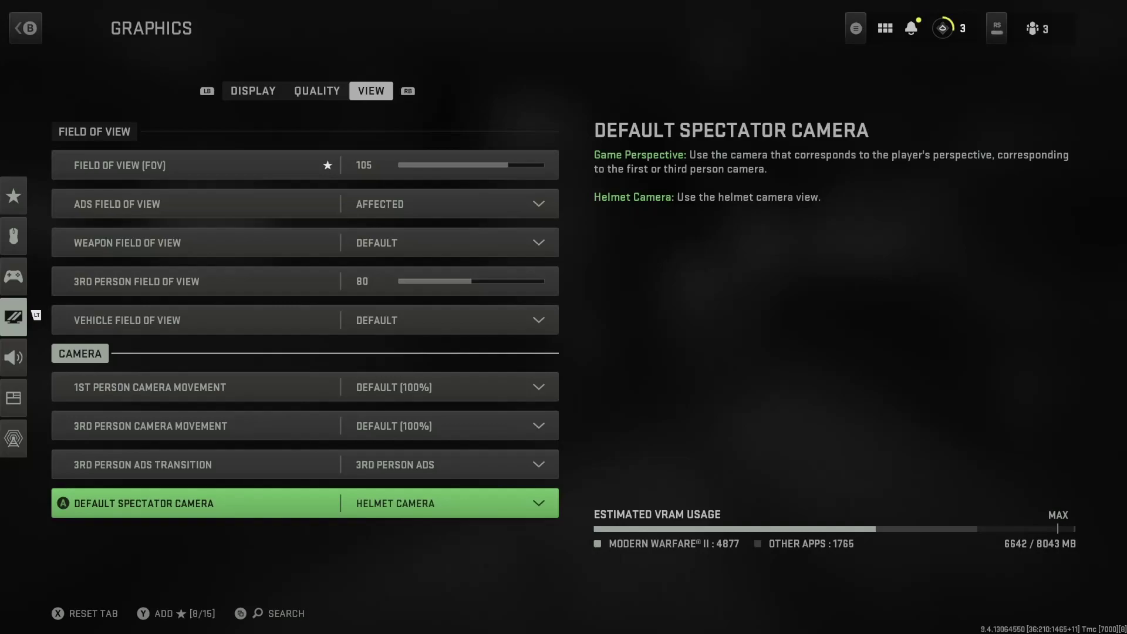
pyautogui.press('Down')
pyautogui.press('Up')
pyautogui.press('Up')
pyautogui.press('Up')
pyautogui.press('Up')
pyautogui.press('Up')
pyautogui.press('Up')
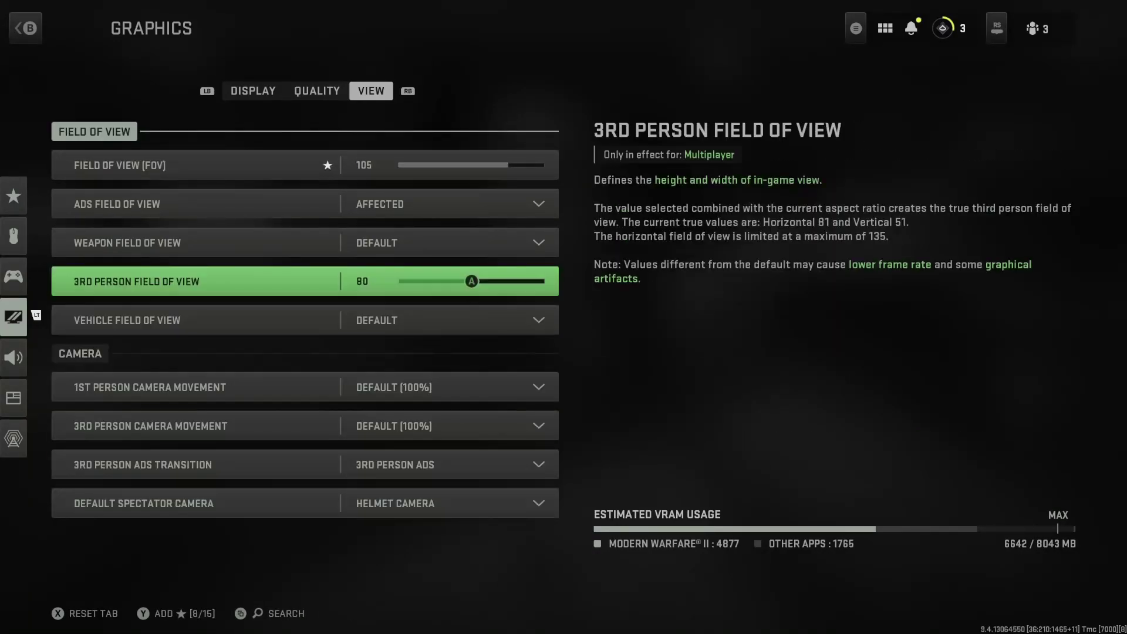
# Step: Recheck the main field of view value and the ADS field of view setting
pyautogui.press('Up')
pyautogui.press('Up')
pyautogui.press('Up')
pyautogui.press('Up')
pyautogui.press('Down')
pyautogui.press('Up')
pyautogui.press('Down')
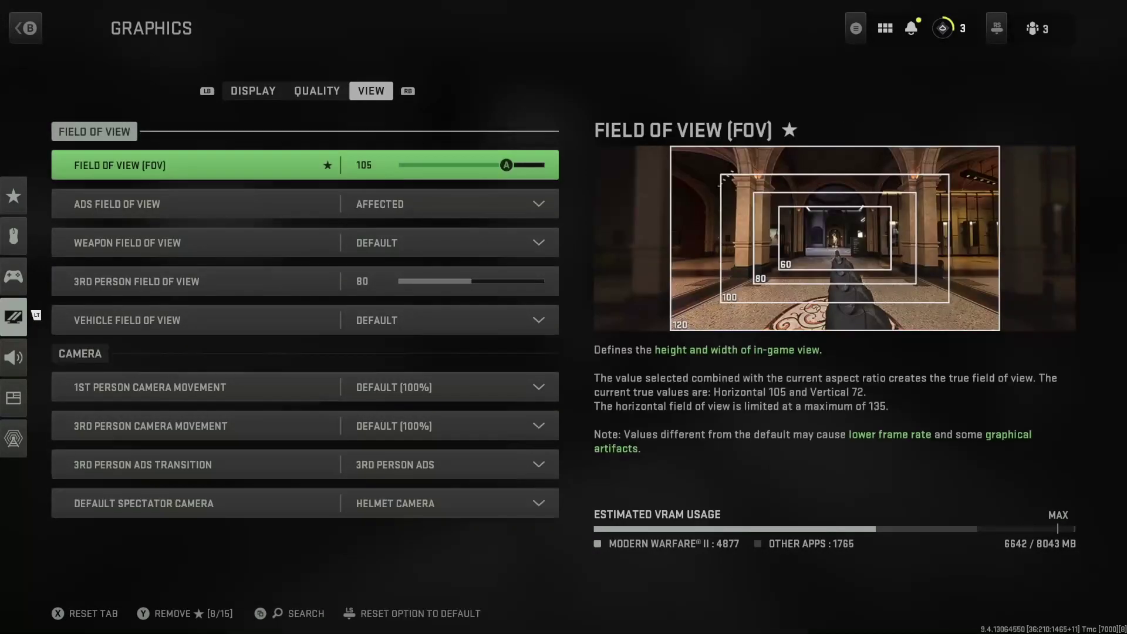
pyautogui.press('Down')
pyautogui.press('Up')
pyautogui.press('Up')
pyautogui.press('Up')
pyautogui.press('Down')
pyautogui.press('Down')
pyautogui.press('Down')
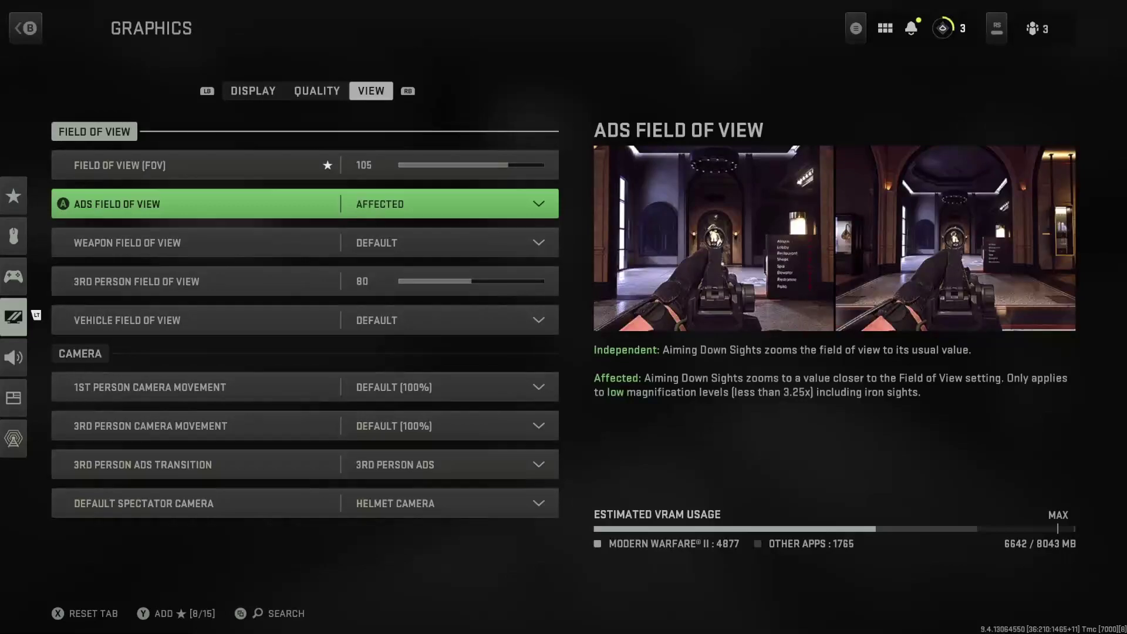
# Step: Go over the view settings once more, from the ADS field of view to the 3rd person ADS transition
pyautogui.press('Up')
pyautogui.press('Up')
pyautogui.press('Up')
pyautogui.press('Down')
pyautogui.press('Down')
pyautogui.press('Down')
pyautogui.press('Up')
pyautogui.press('Up')
pyautogui.press('Up')
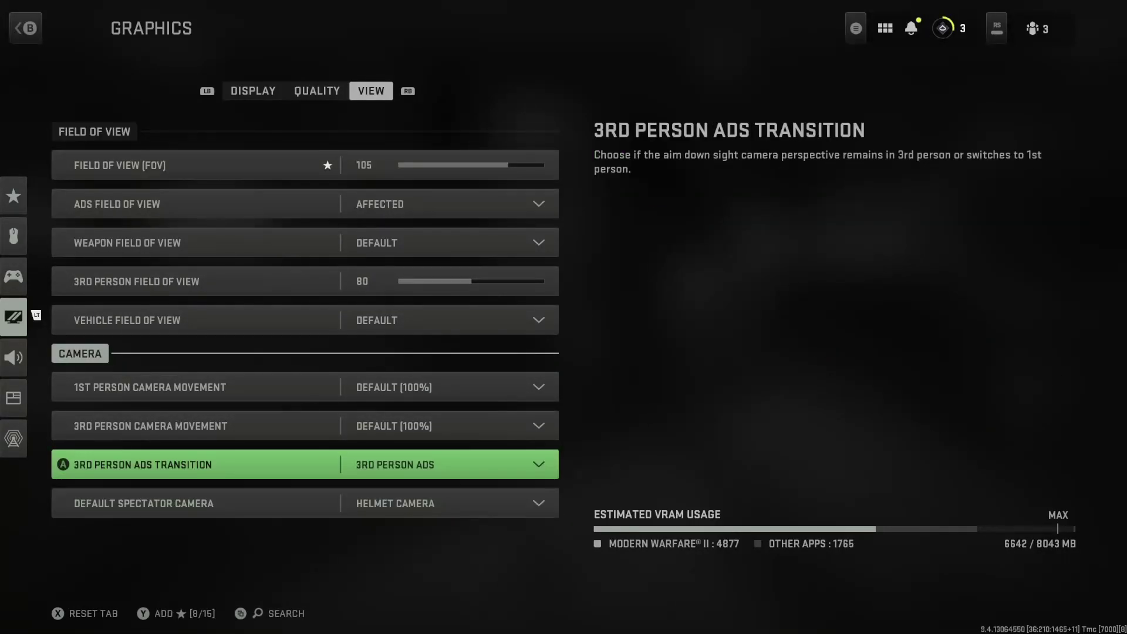
# Step: Leave the graphics options and close the settings to return to the Call of Duty HQ home screen
pyautogui.press('Down')
pyautogui.press('Down')
pyautogui.press('Down')
pyautogui.press('Escape')
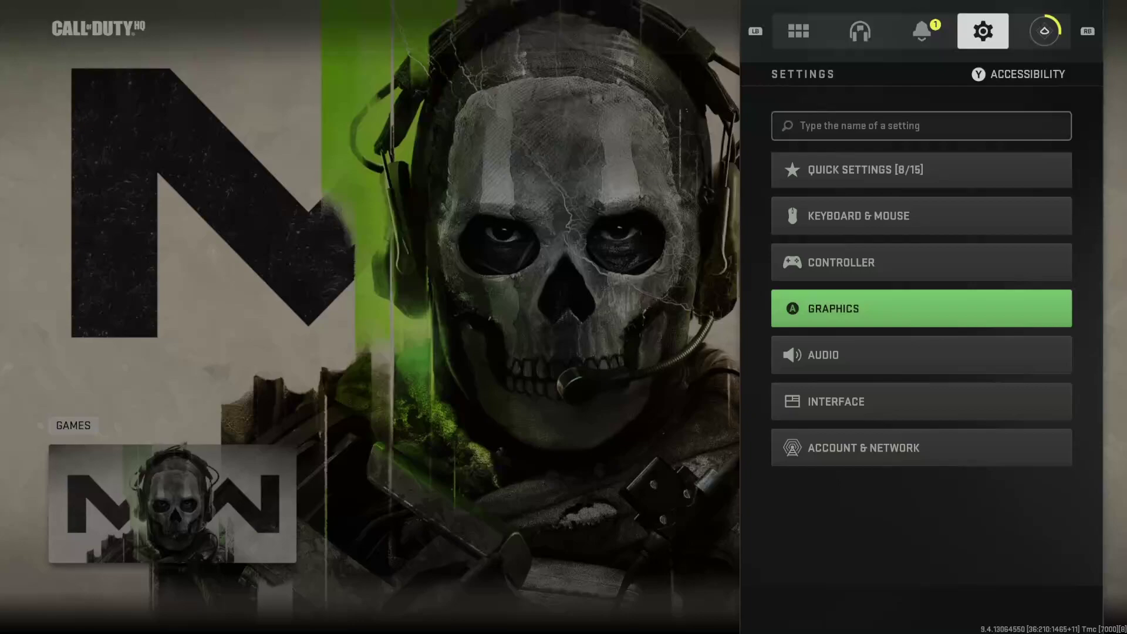
pyautogui.press('Escape')
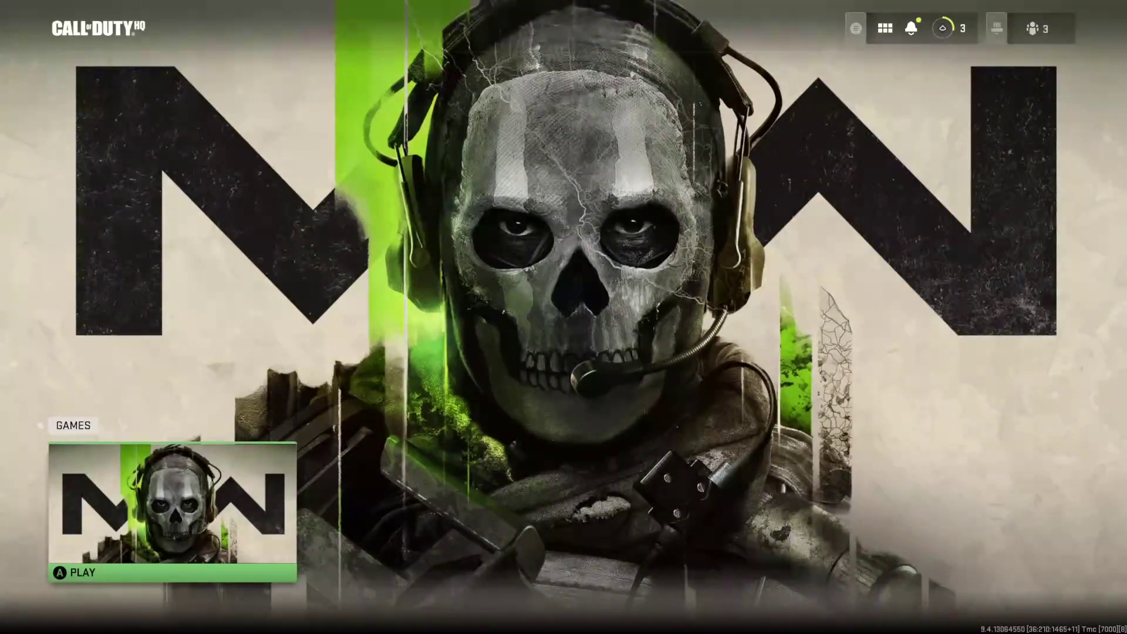